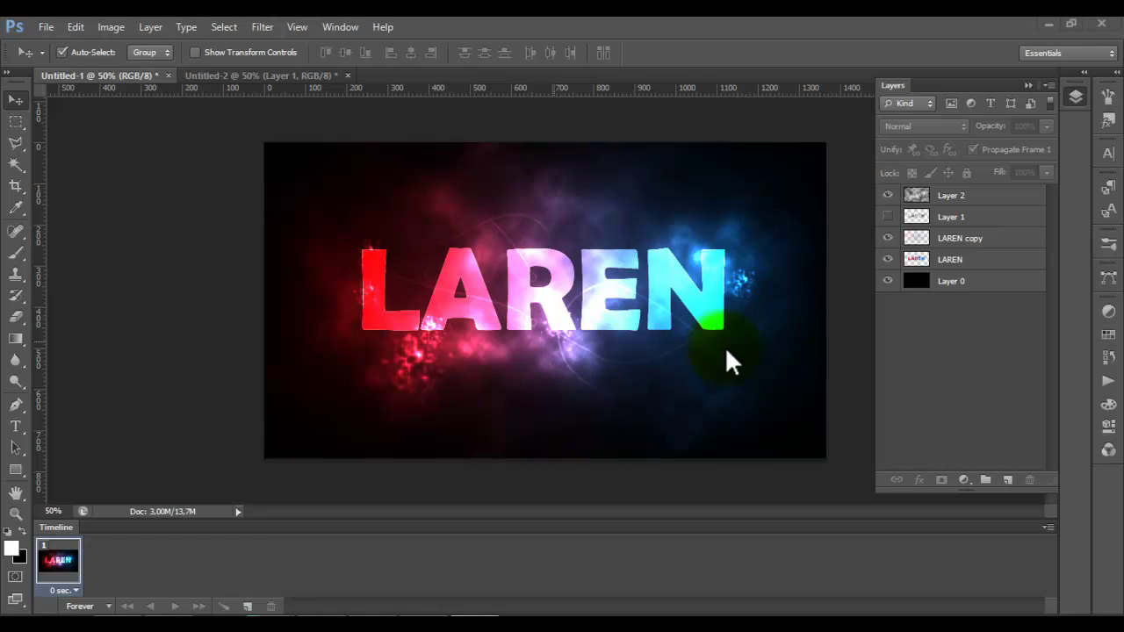
Step: Switch to the Untitled-2 example showing the LAREN artwork with red and blue streaks
left_click(244, 74)
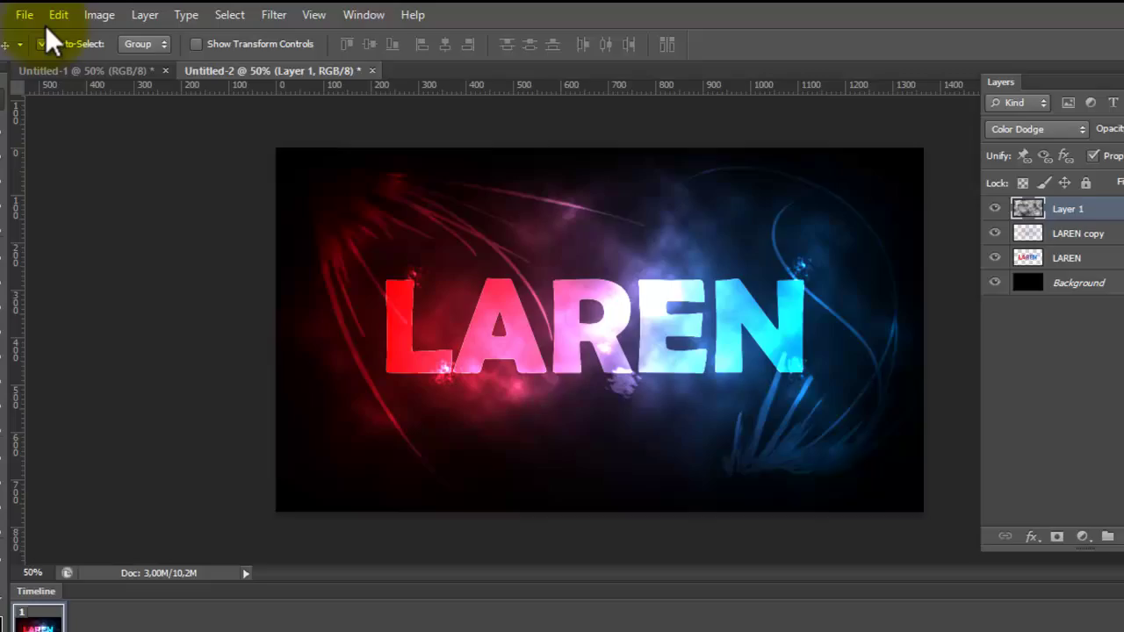
Step: Create a new 1366×768 document
left_click(18, 10)
left_click(39, 31)
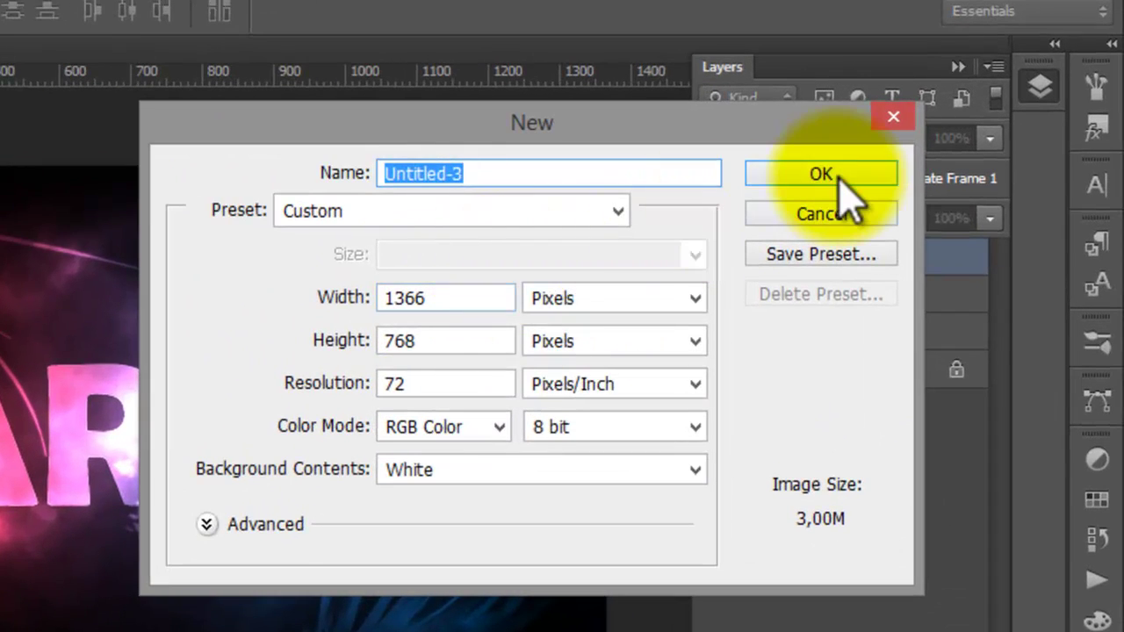
left_click(921, 162)
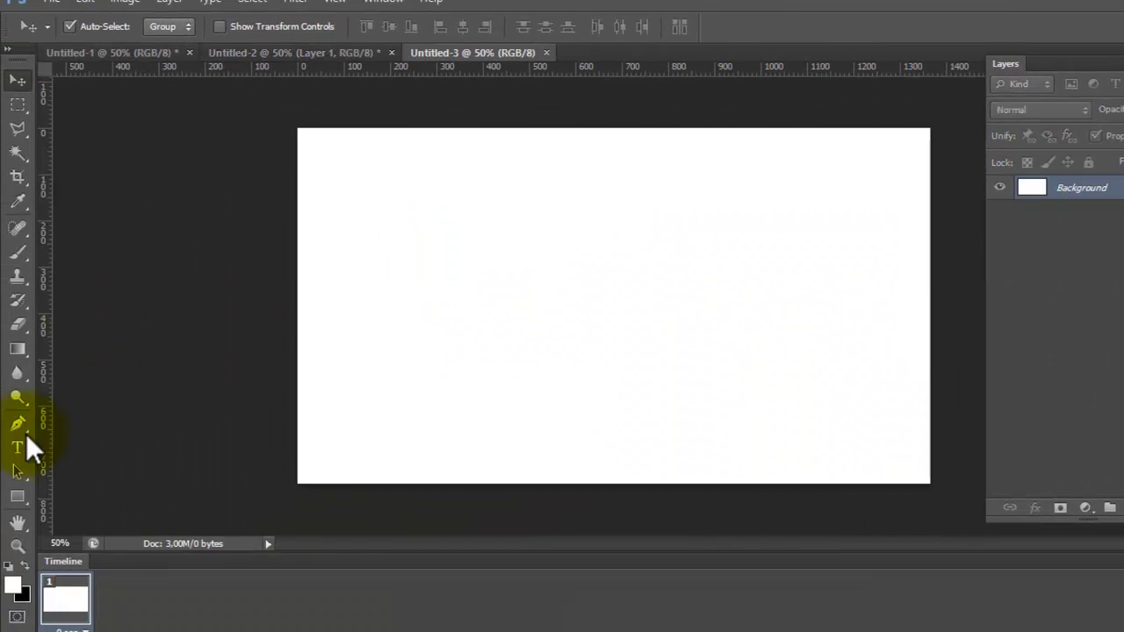
Step: Fill the whole canvas with black using the Paint Bucket
left_click(21, 351)
left_click(68, 363)
left_click(25, 566)
left_click(522, 330)
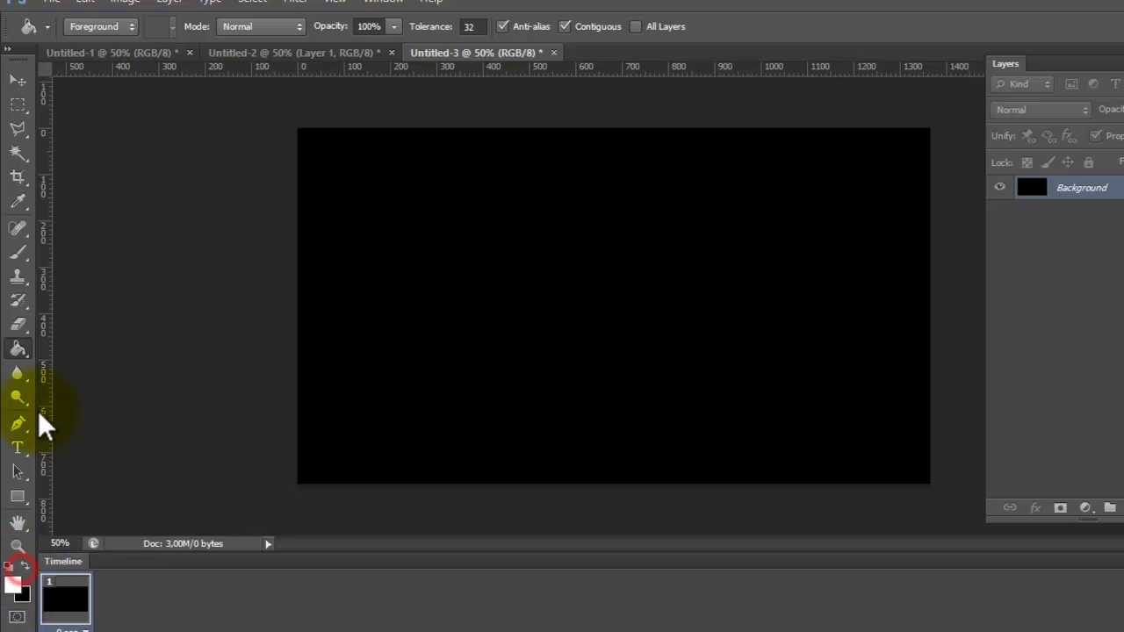
left_click(22, 84)
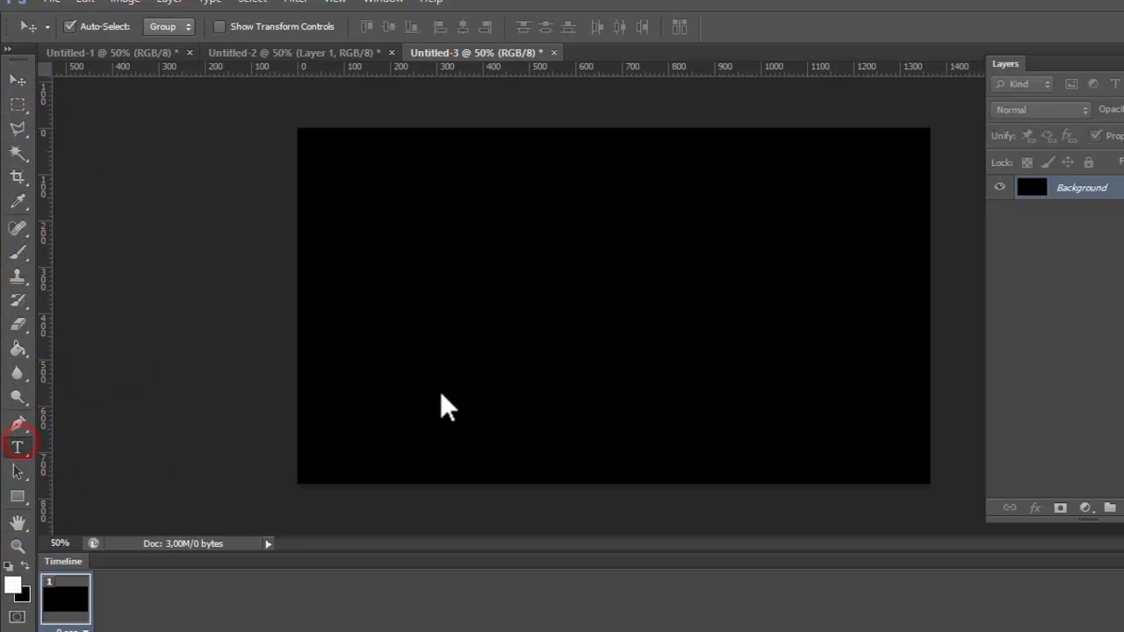
Step: Add the word LAREN in large white bold type, positioned across the canvas centre
key("t")
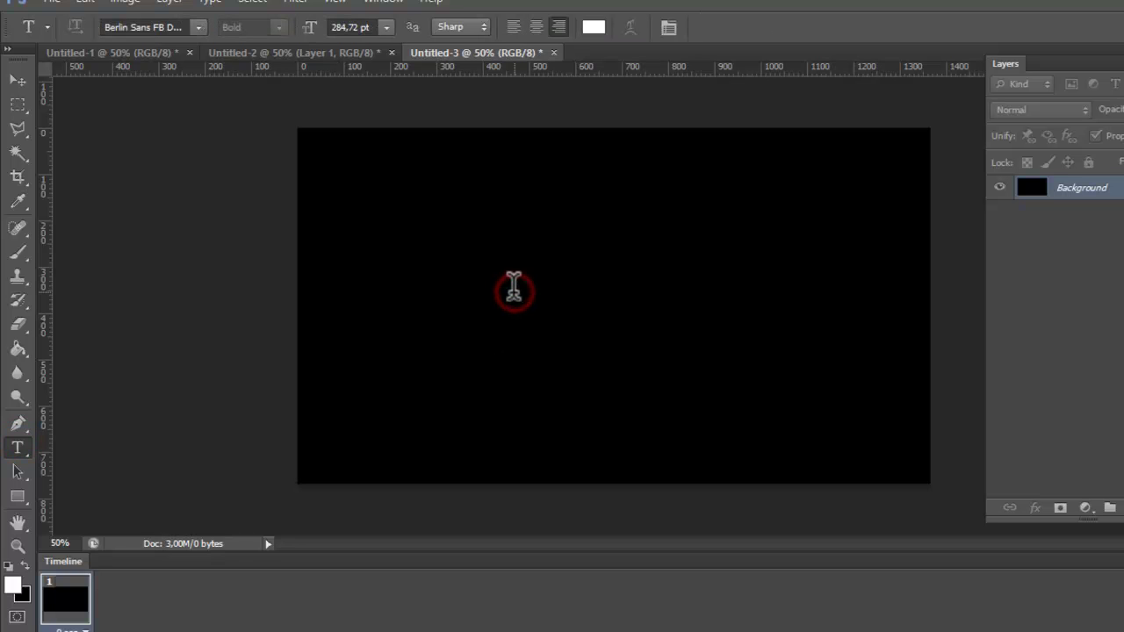
left_click(514, 288)
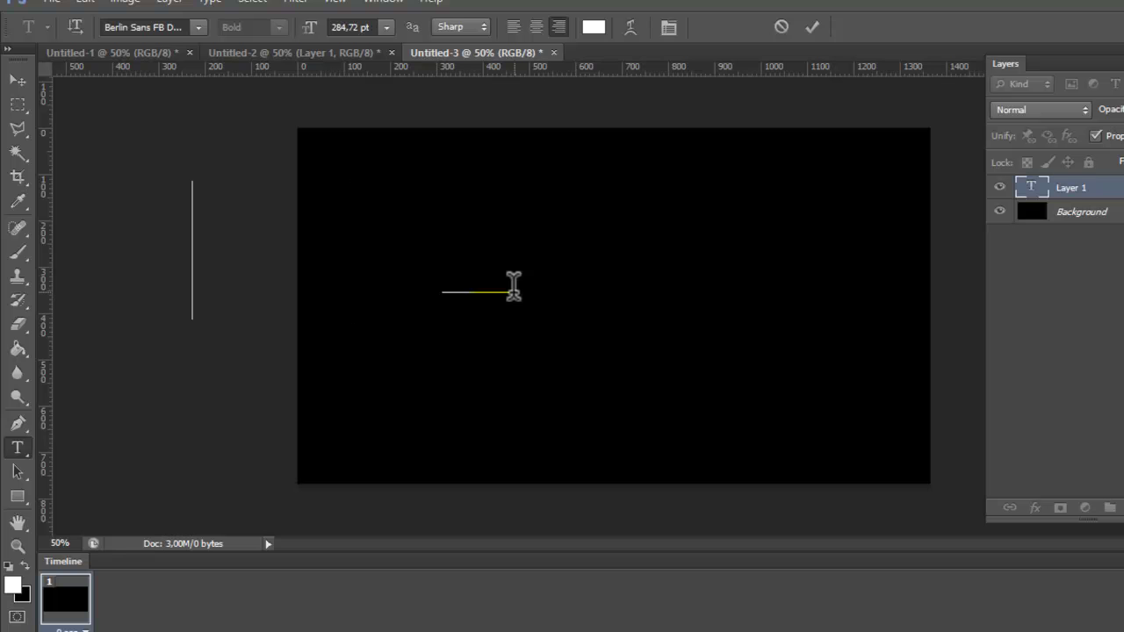
type("REN")
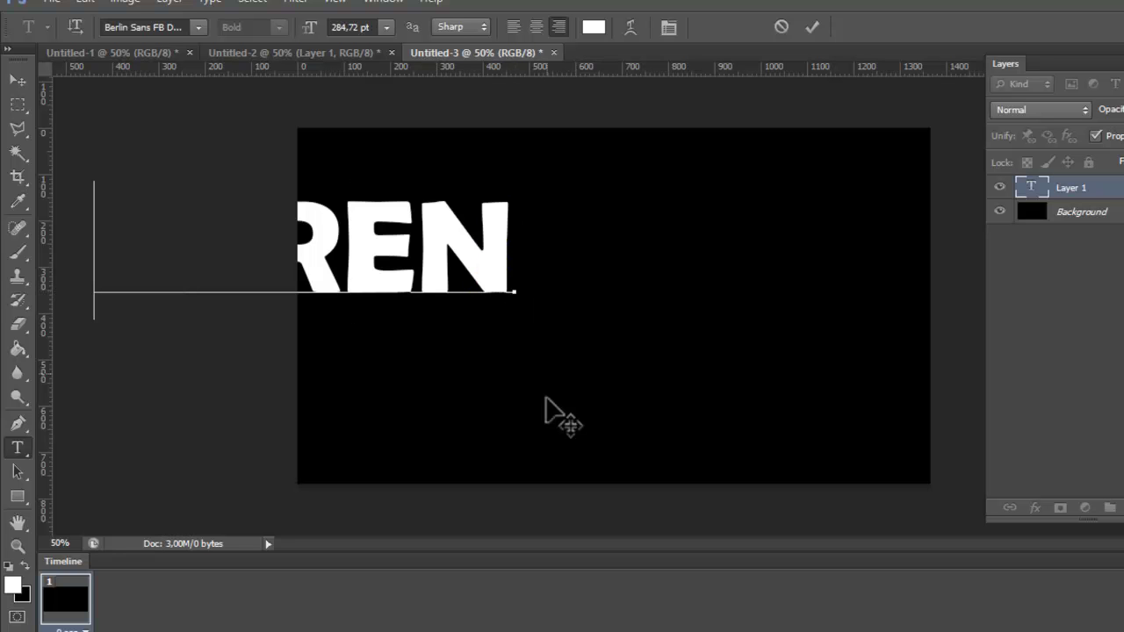
left_click_drag(544, 407, 847, 429)
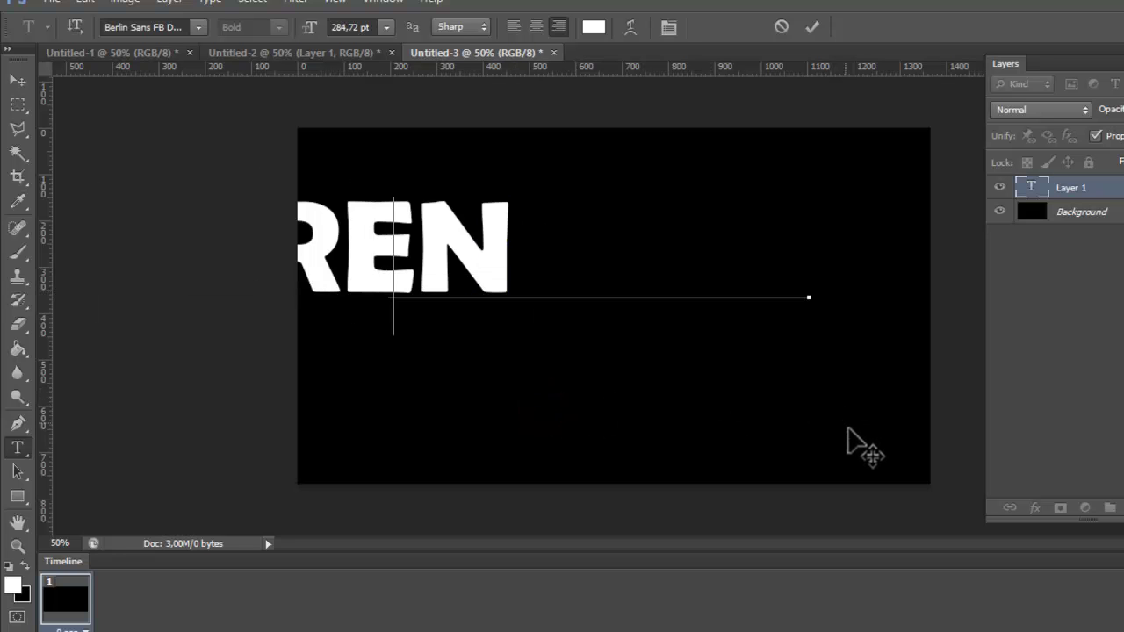
left_click(19, 81)
left_click_drag(617, 278, 626, 318)
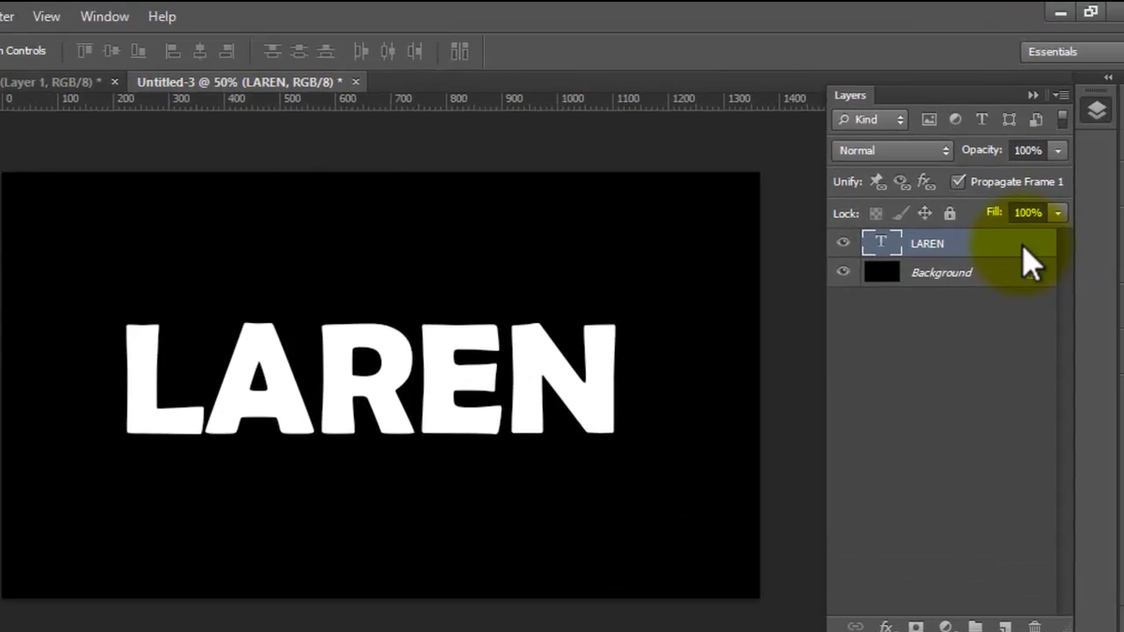
Step: Rasterize the LAREN type layer and load its letter outline as a selection
right_click(1097, 189)
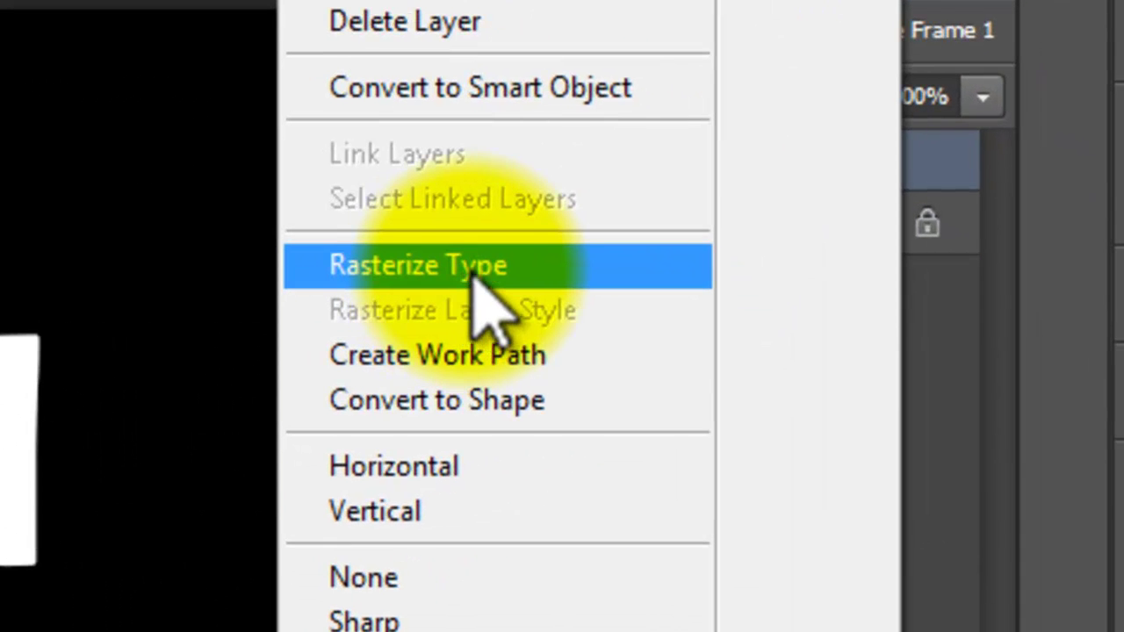
left_click(475, 265)
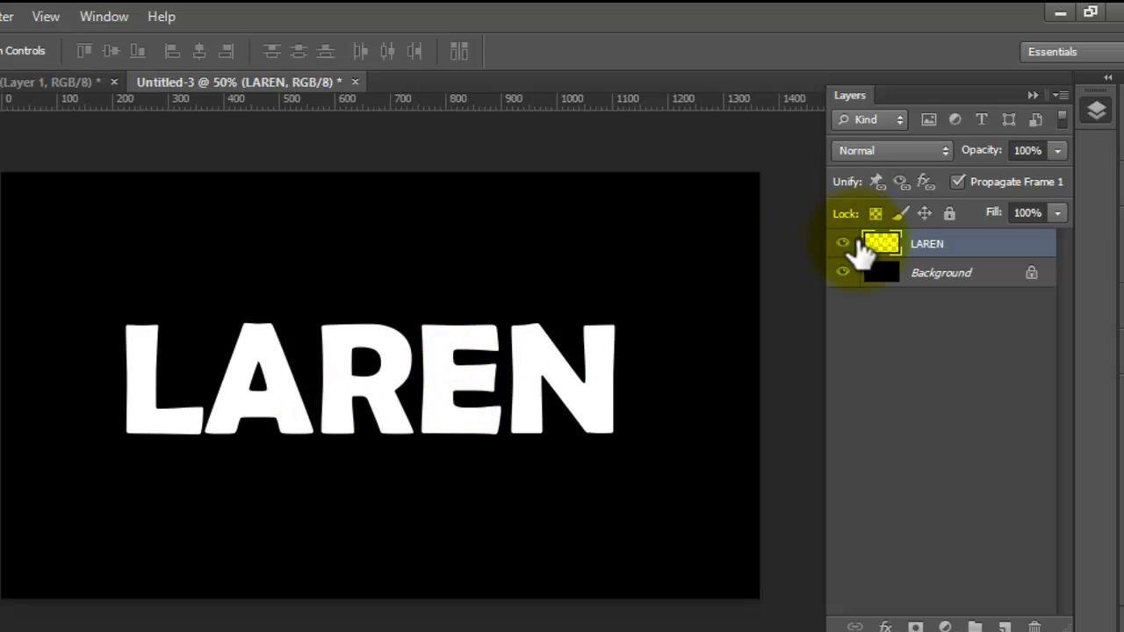
key("ctrl")
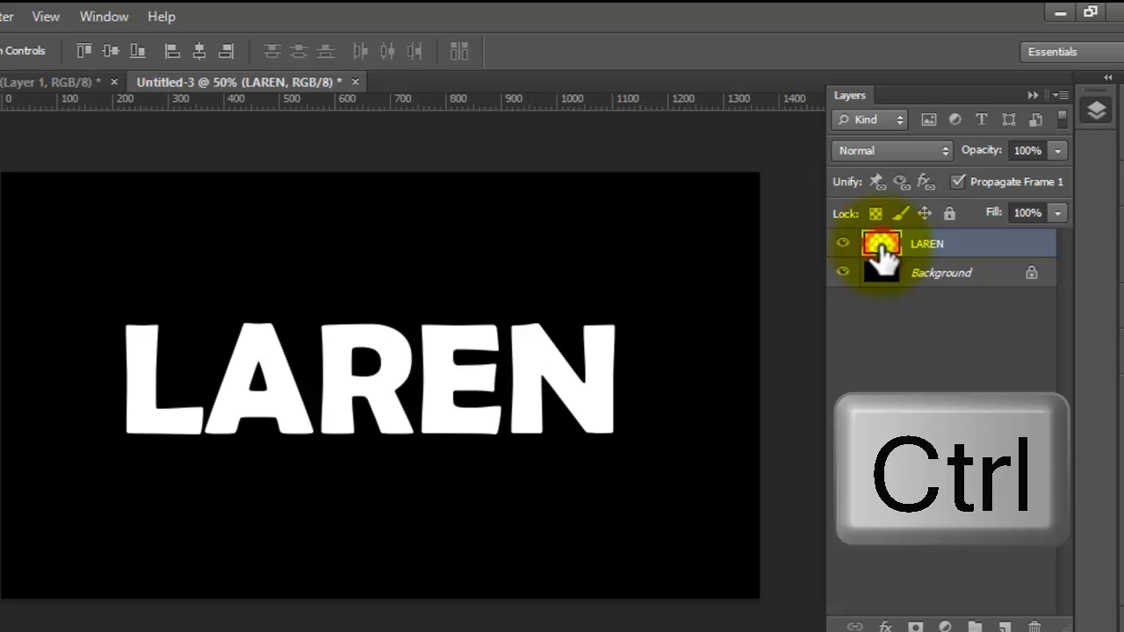
left_click(881, 247, "ctrl")
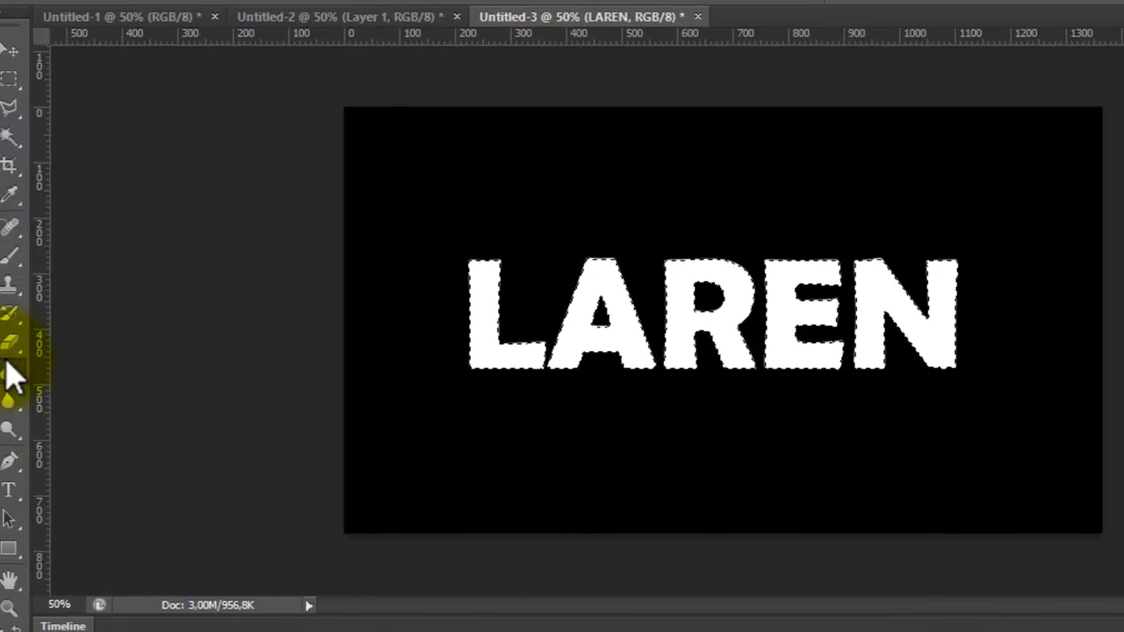
Step: Fill the LAREN letters with a red-to-blue gradient from L to N, then deselect
right_click(19, 374)
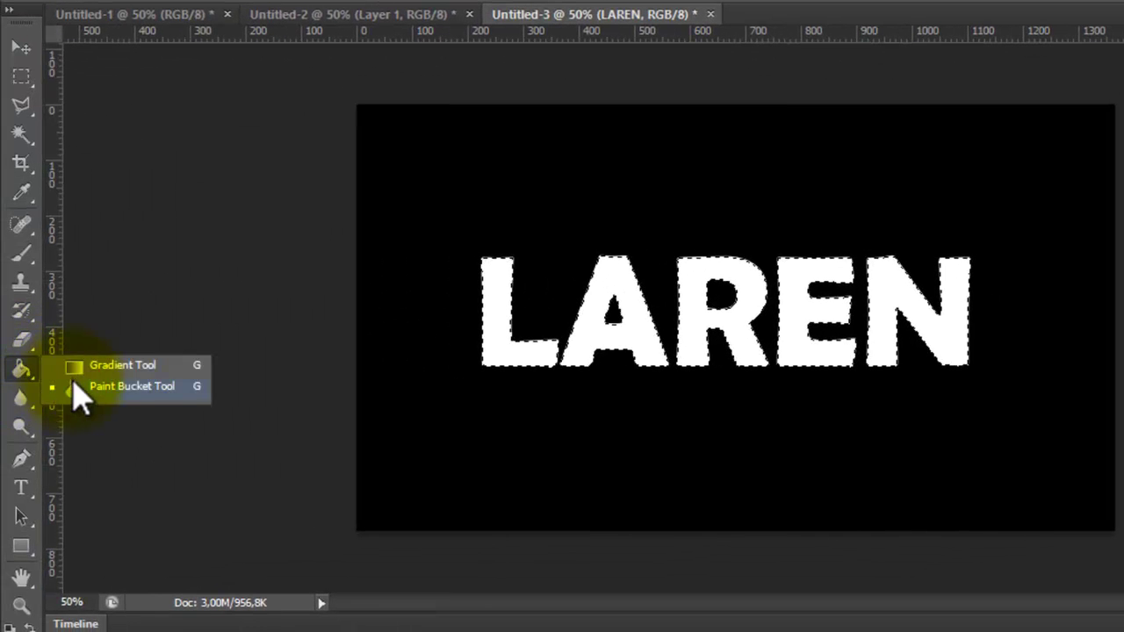
left_click(105, 365)
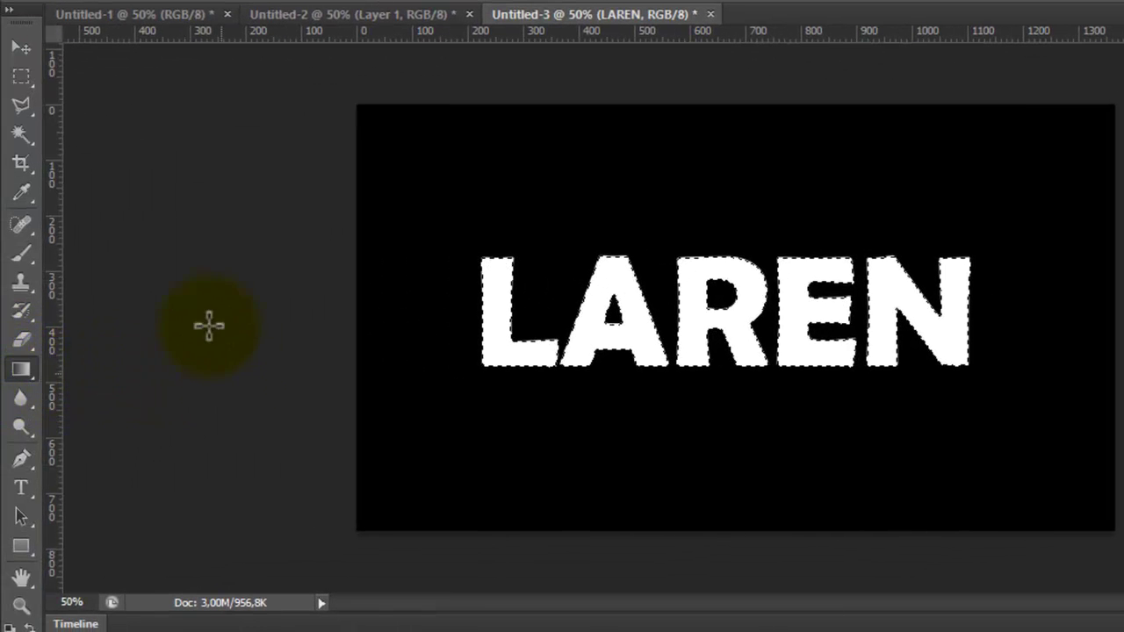
left_click(133, 72)
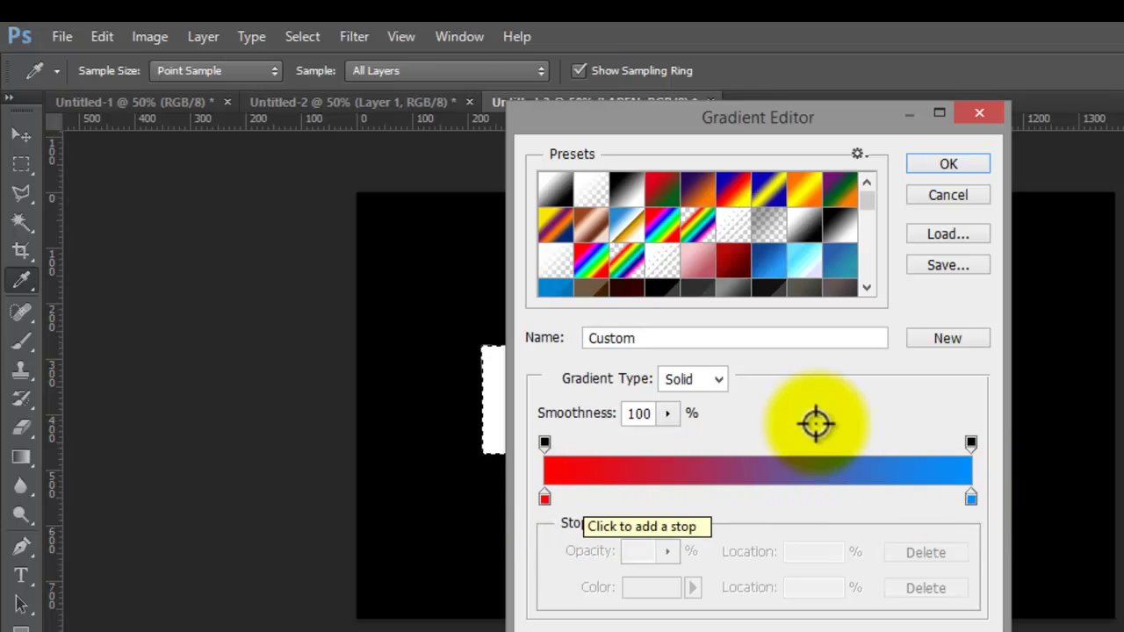
left_click(948, 165)
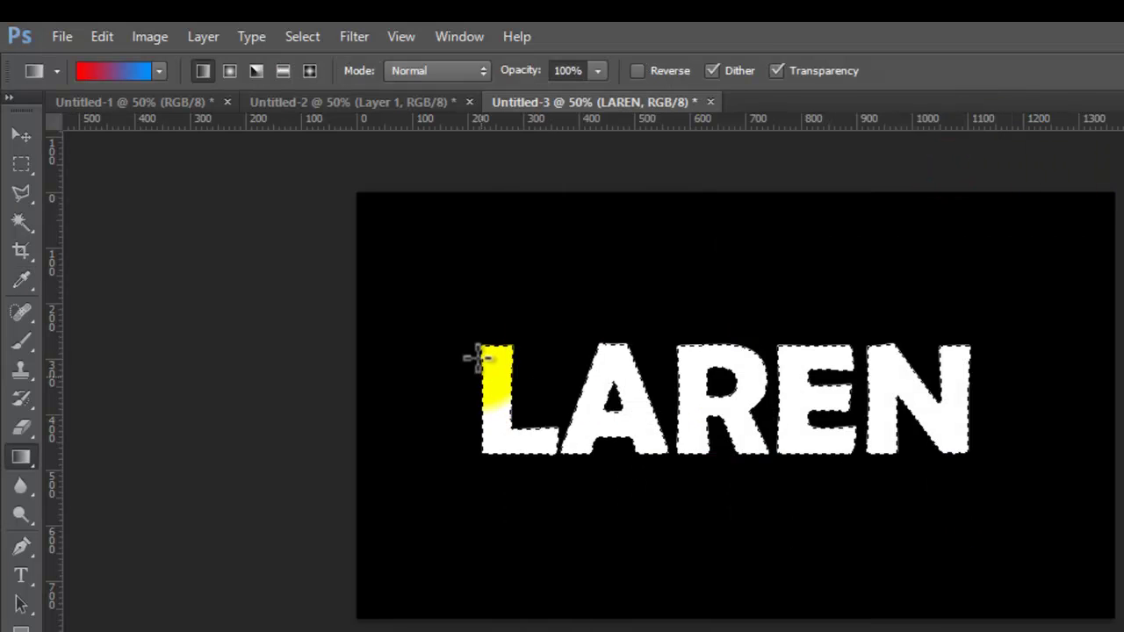
left_click_drag(482, 349, 963, 446)
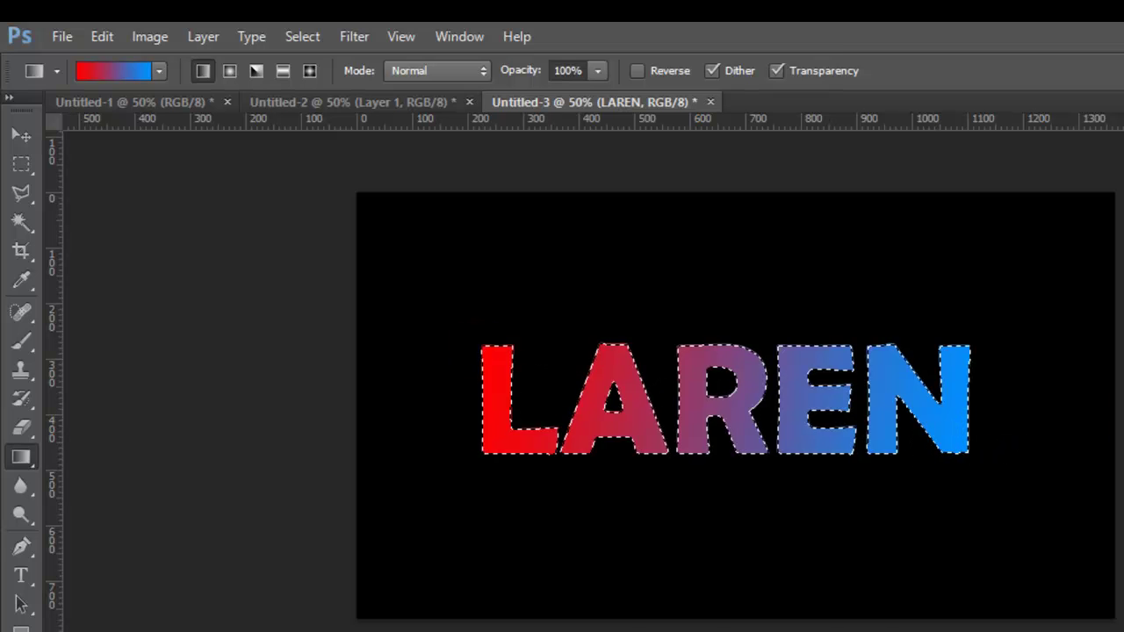
key("v")
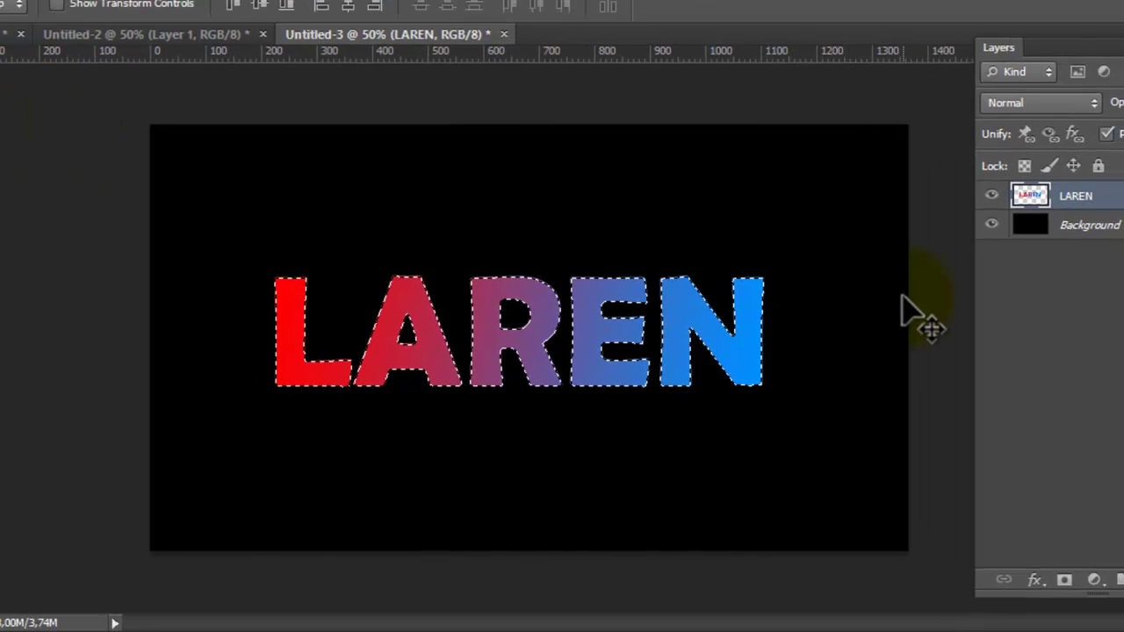
key("ctrl+d")
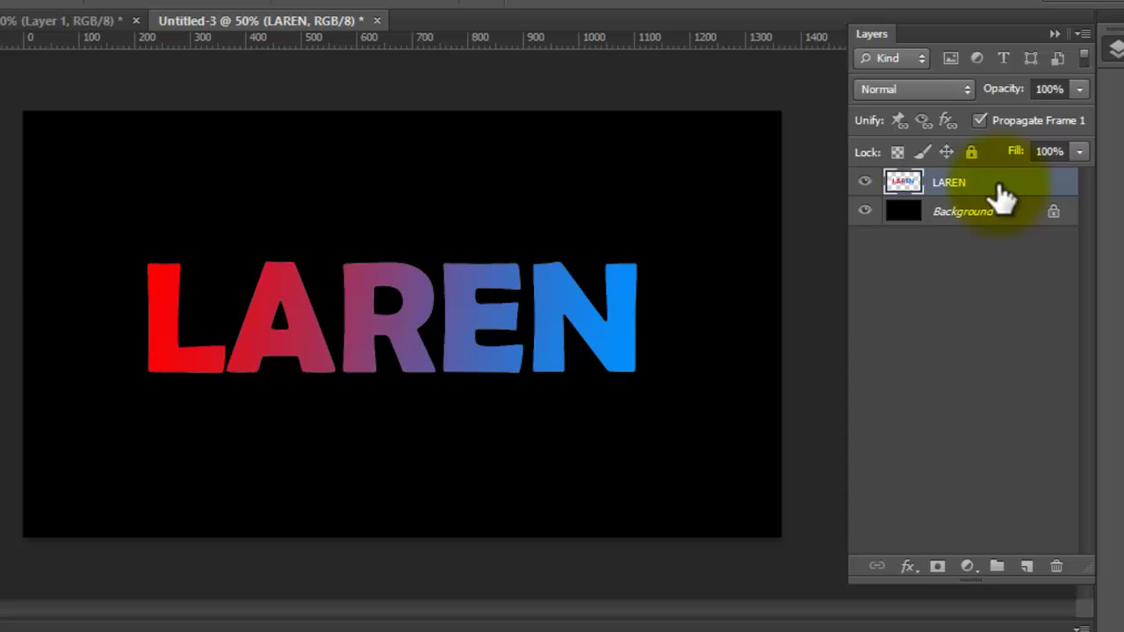
Step: Duplicate the LAREN layer as LAREN copy and add an empty Layer 1 above it
left_click_drag(940, 175, 967, 559)
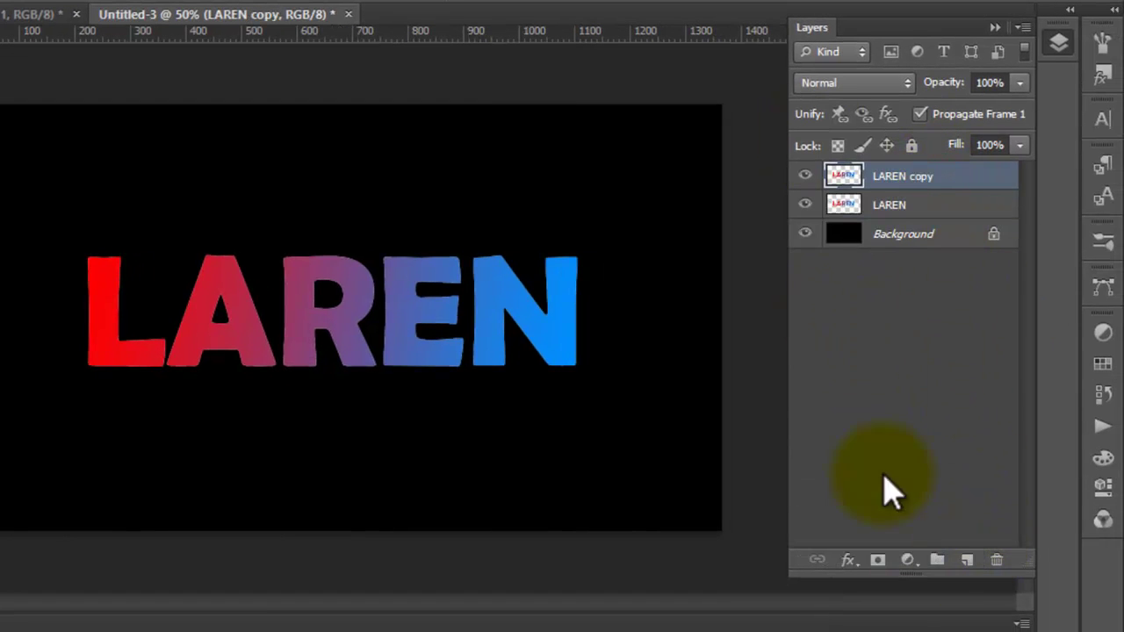
left_click_drag(934, 185, 969, 575)
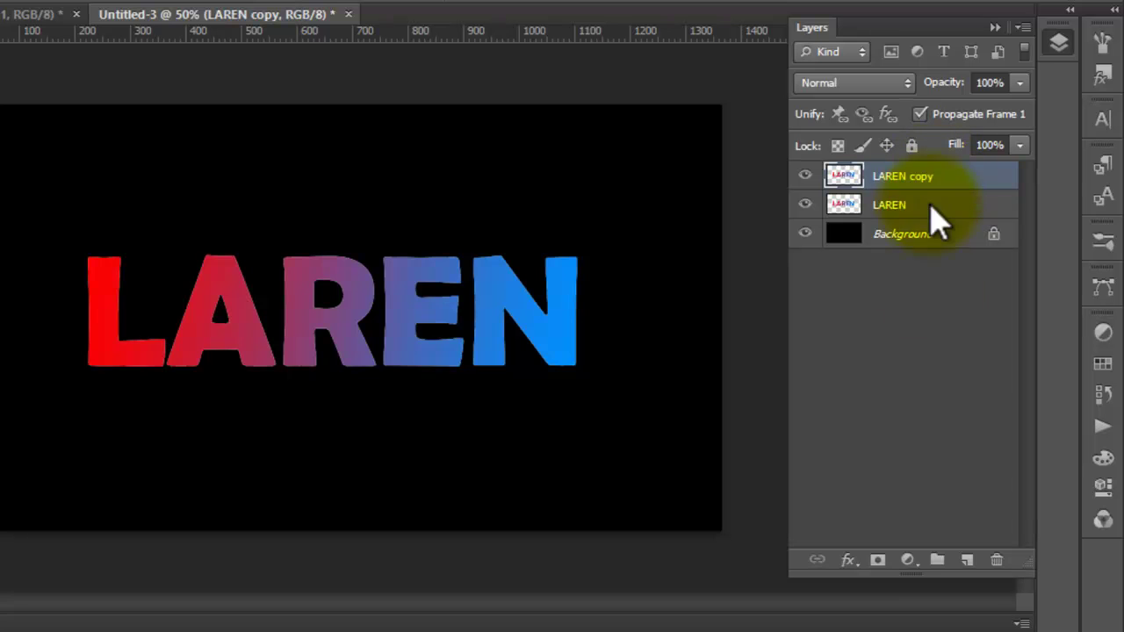
left_click(966, 561)
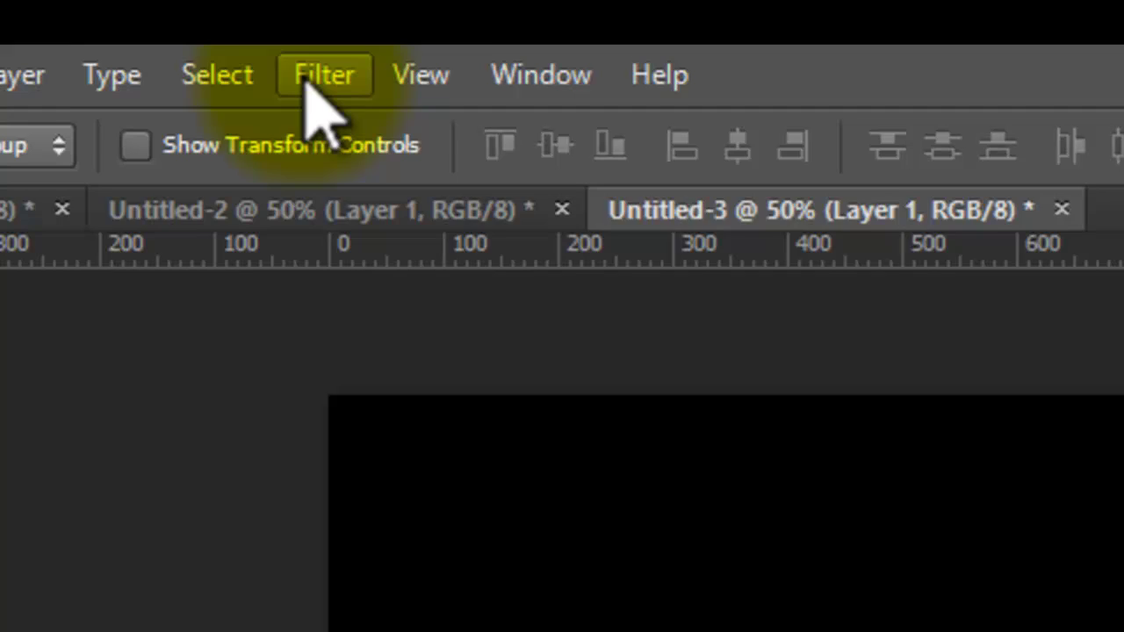
Step: Render clouds on Layer 1 and set its blend mode to Color Dodge
left_click(316, 77)
mouse_move(295, 402)
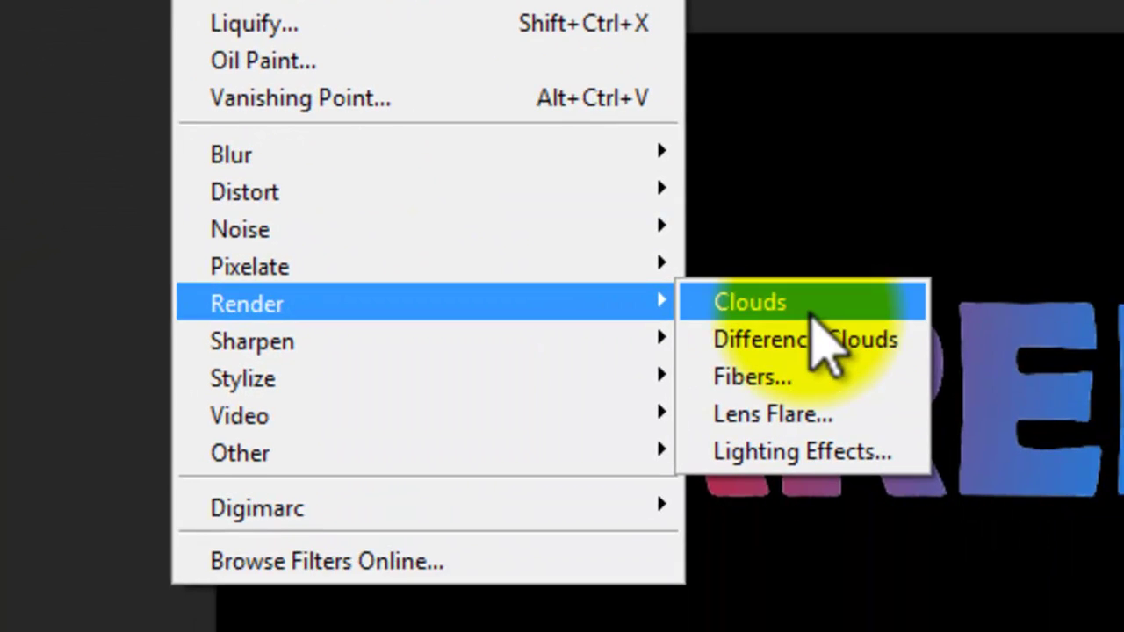
left_click(782, 369)
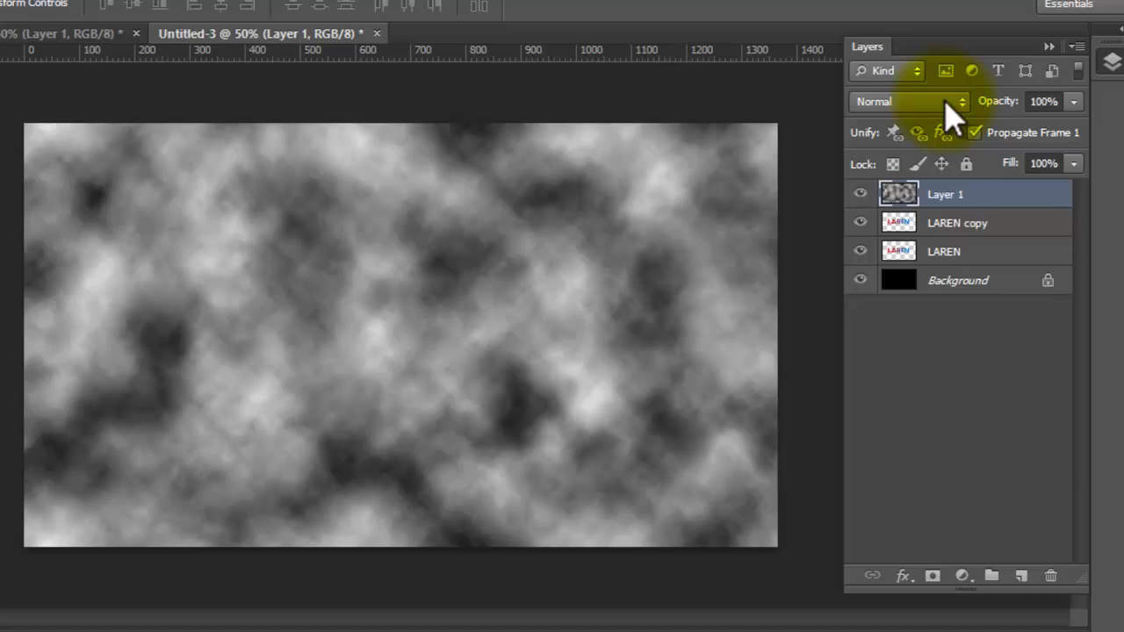
left_click(963, 109)
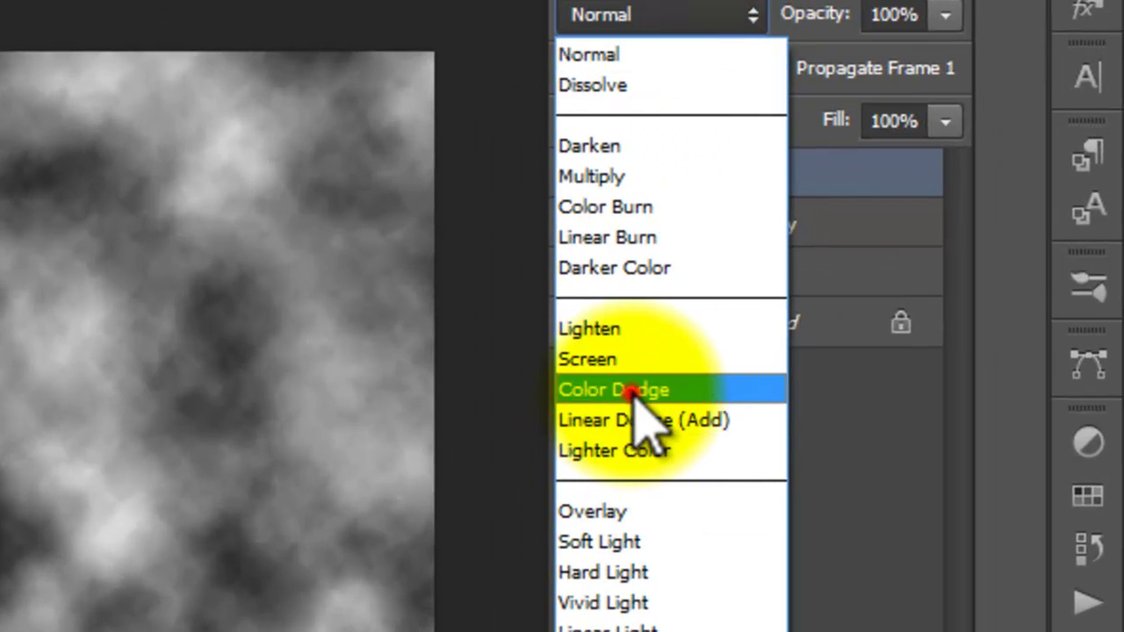
left_click(633, 395)
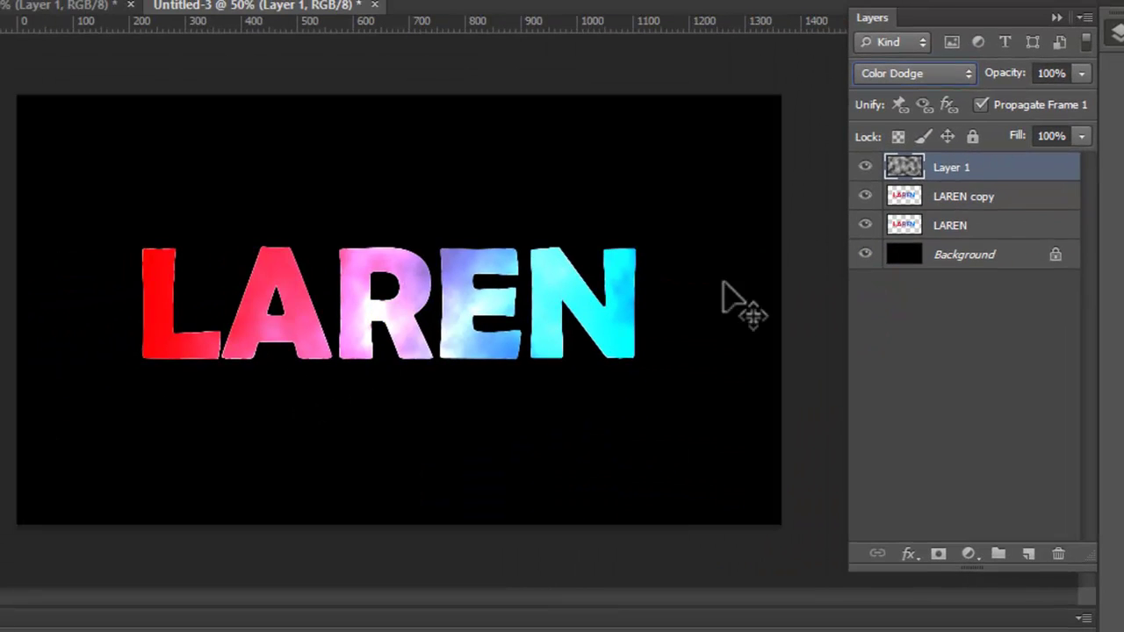
Step: Apply a Gaussian Blur of about 143 px to the LAREN copy layer
left_click(1022, 208)
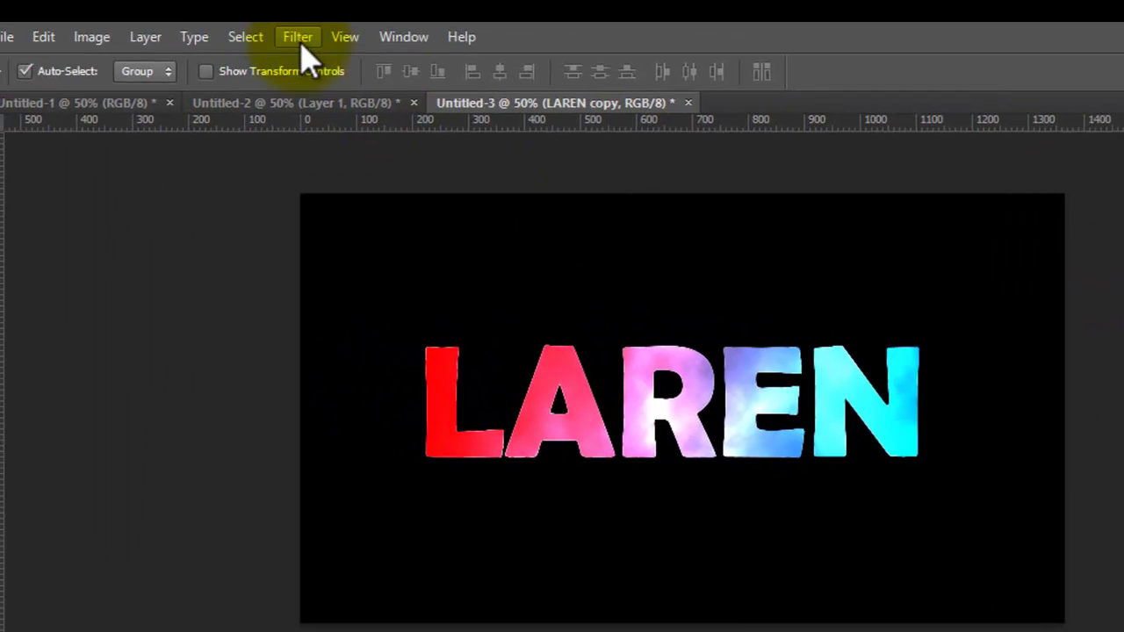
left_click(300, 36)
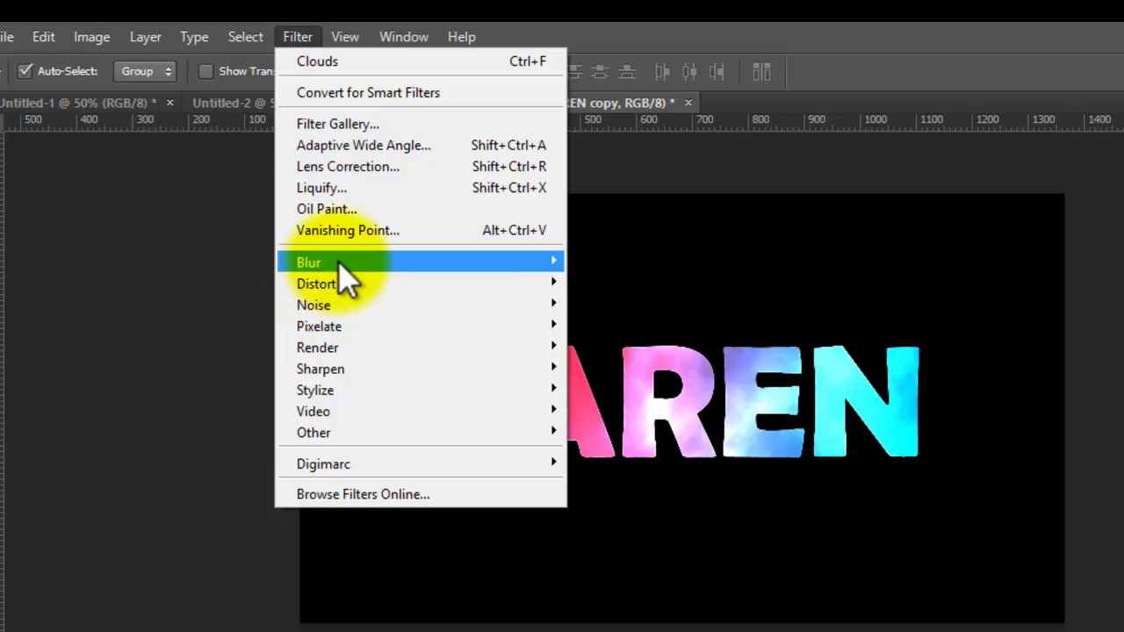
mouse_move(351, 261)
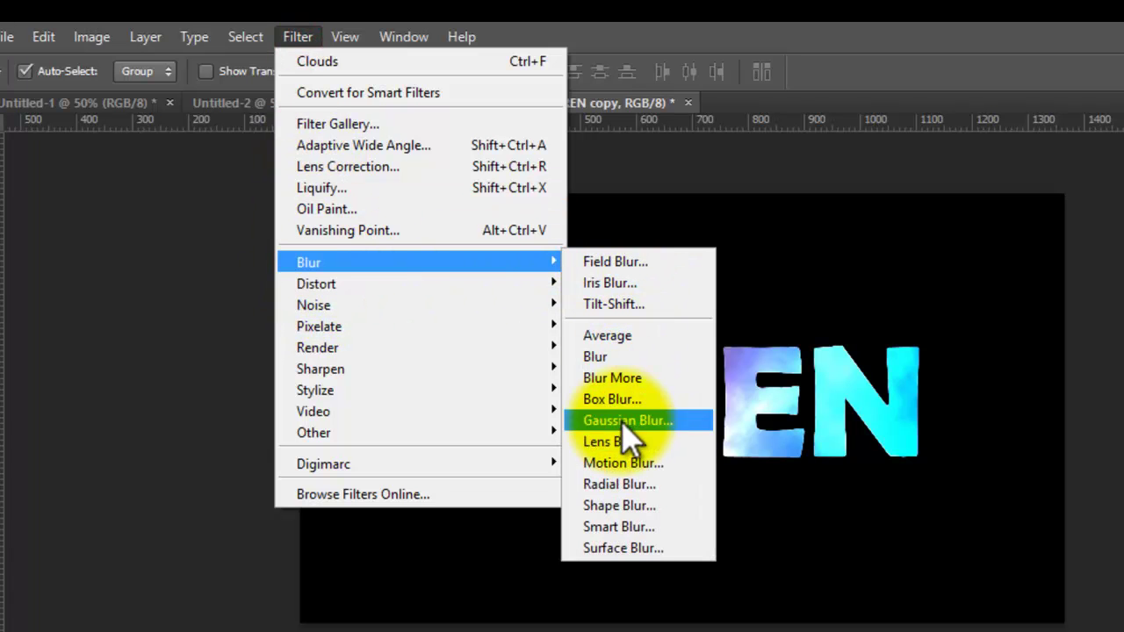
left_click(655, 420)
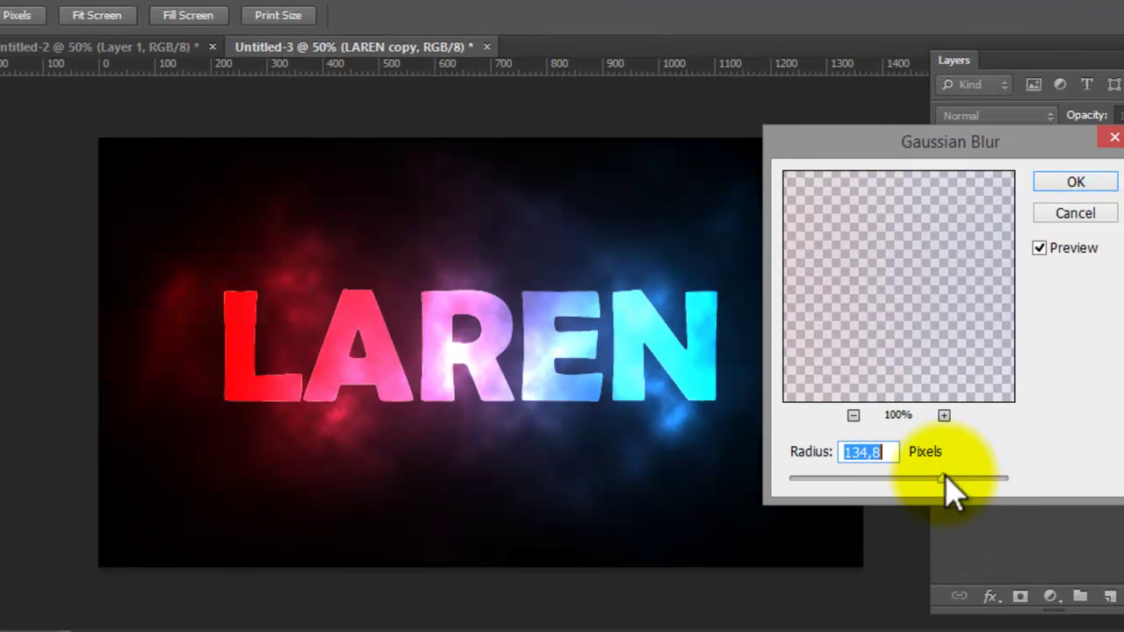
mouse_move(946, 481)
left_mouse_down()
mouse_move(789, 481)
mouse_move(990, 481)
mouse_move(947, 480)
left_mouse_up()
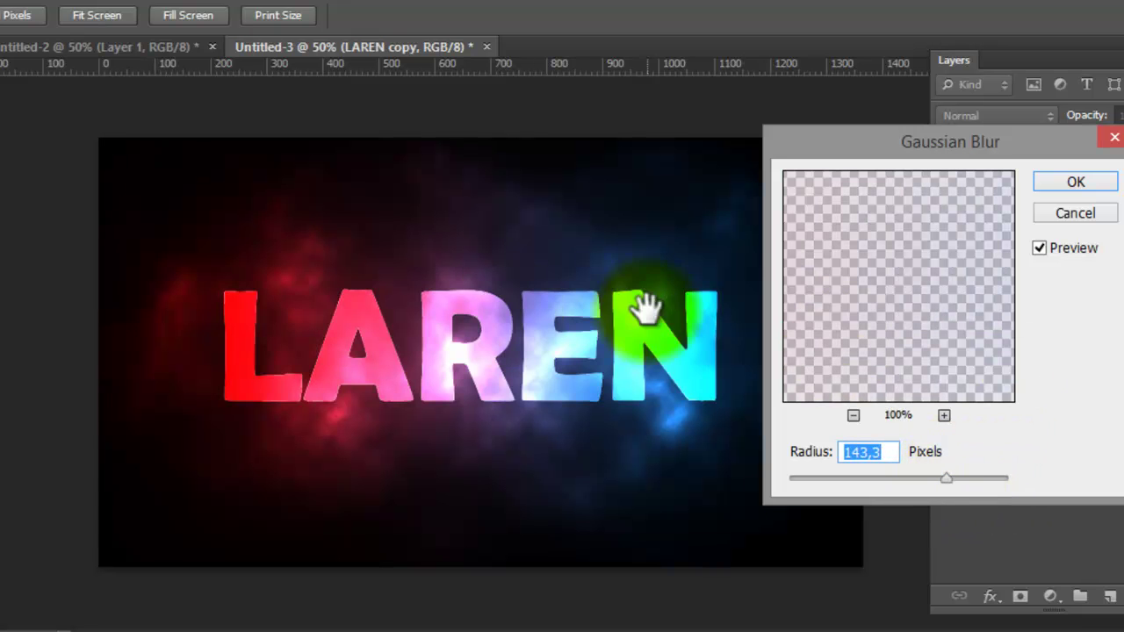
left_click(1045, 182)
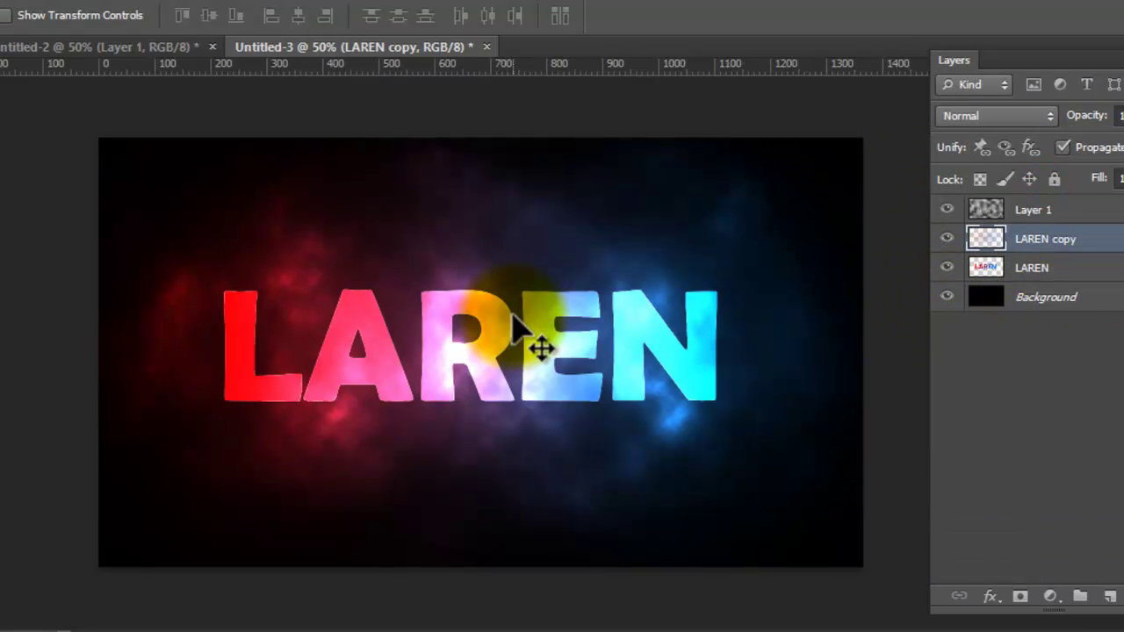
Step: Select Layer 1 and set the foreground colour to white
left_click(1087, 211)
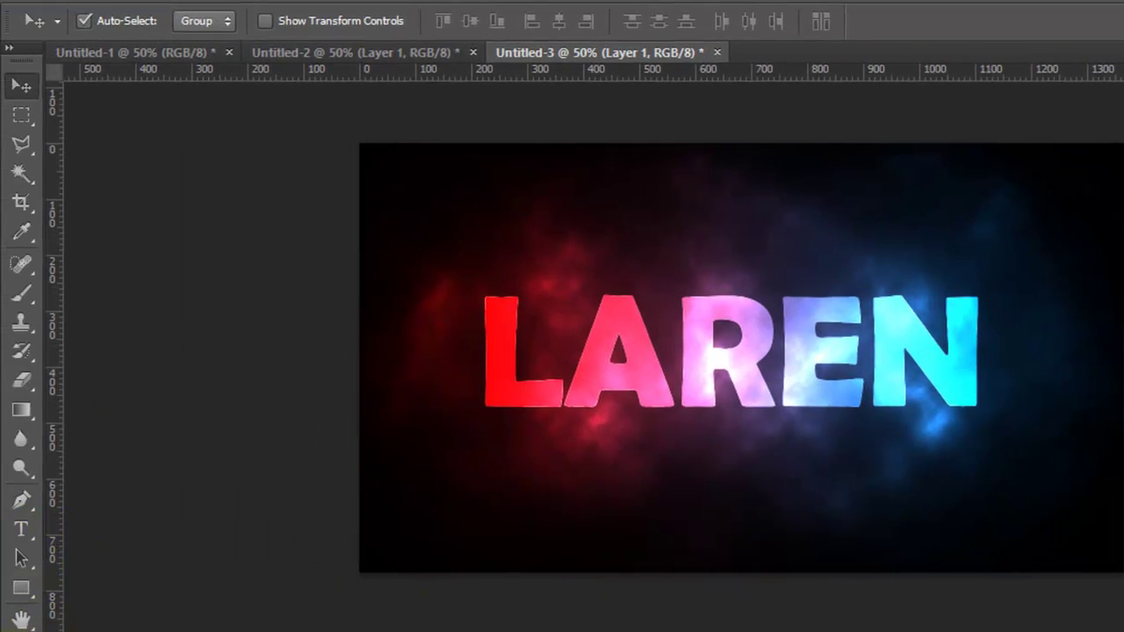
left_click(22, 628)
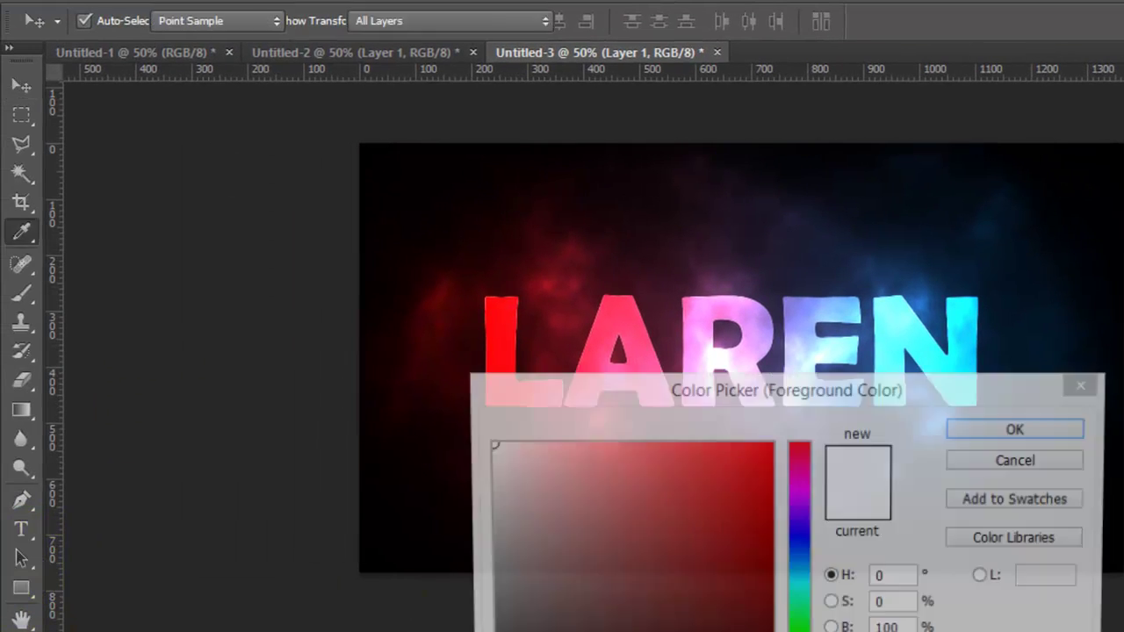
left_click(1072, 428)
Step: Choose the Brush tool with the 59 px textured brush tip
left_click(29, 297)
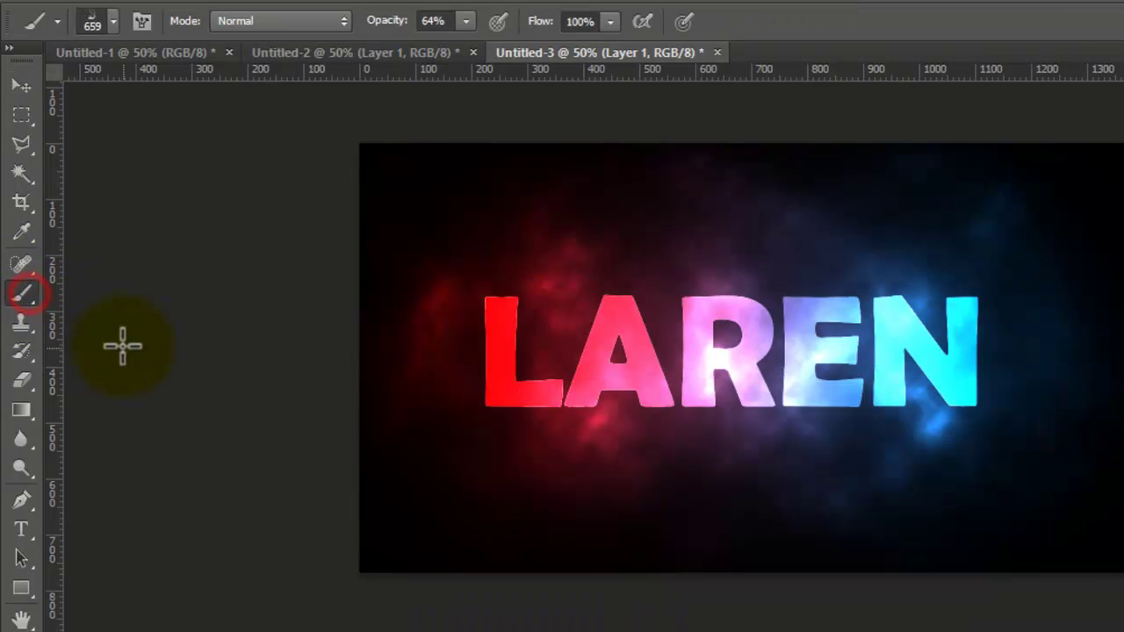
right_click(512, 184)
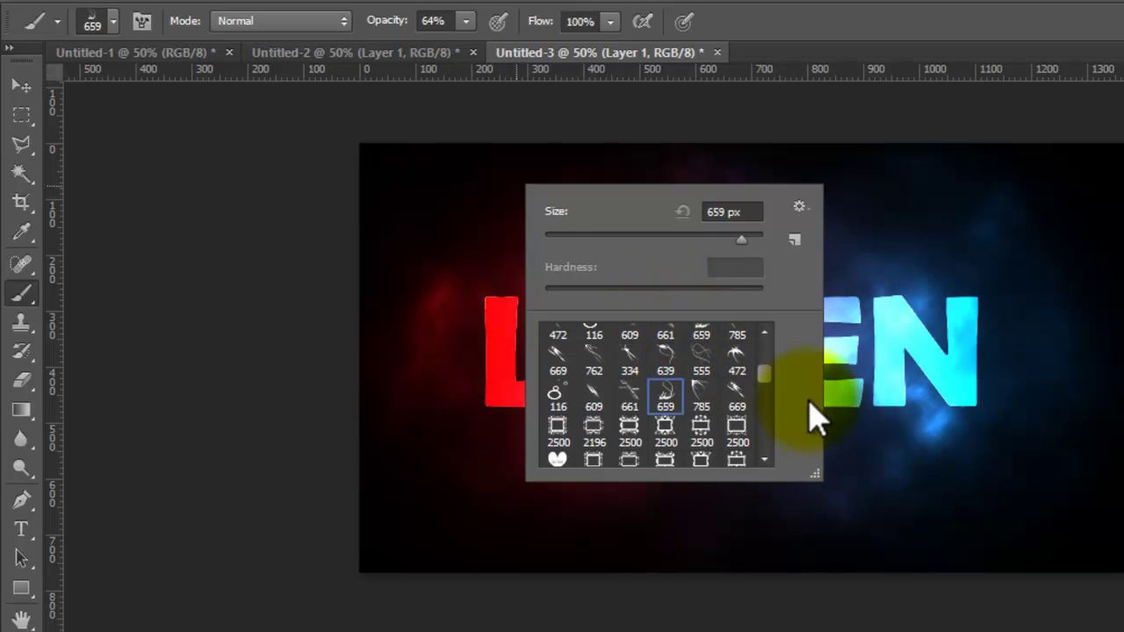
mouse_move(765, 373)
left_mouse_down()
mouse_move(770, 354)
mouse_move(773, 372)
left_mouse_up()
left_click(665, 343)
mouse_move(931, 342)
left_mouse_down()
mouse_move(928, 309)
mouse_move(959, 332)
mouse_move(941, 377)
mouse_move(968, 418)
left_mouse_up()
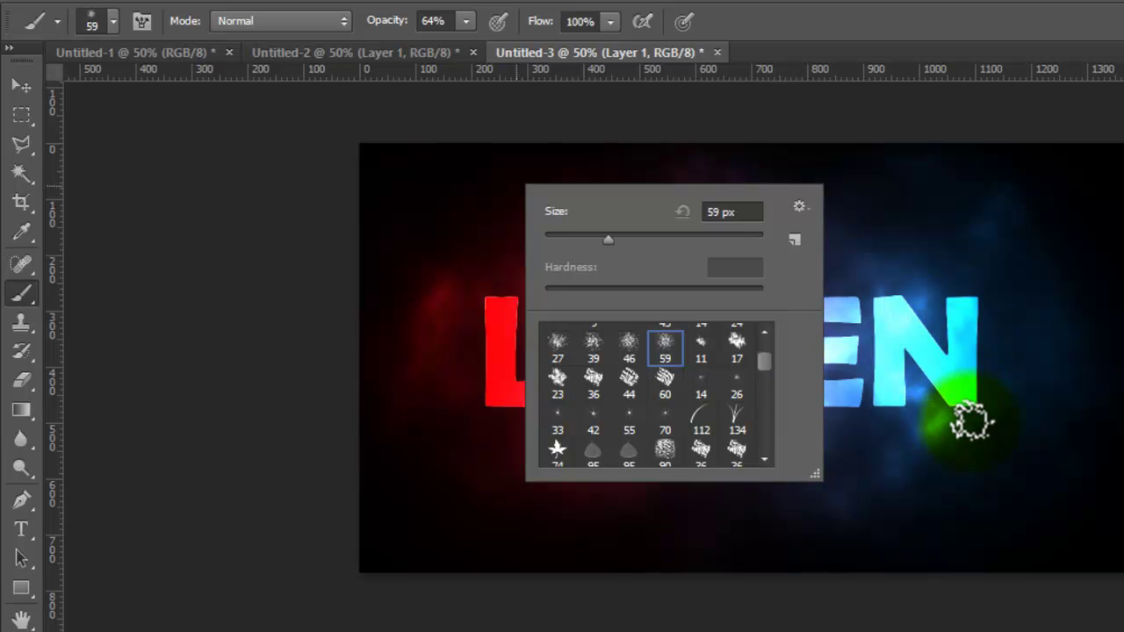
left_click(973, 424)
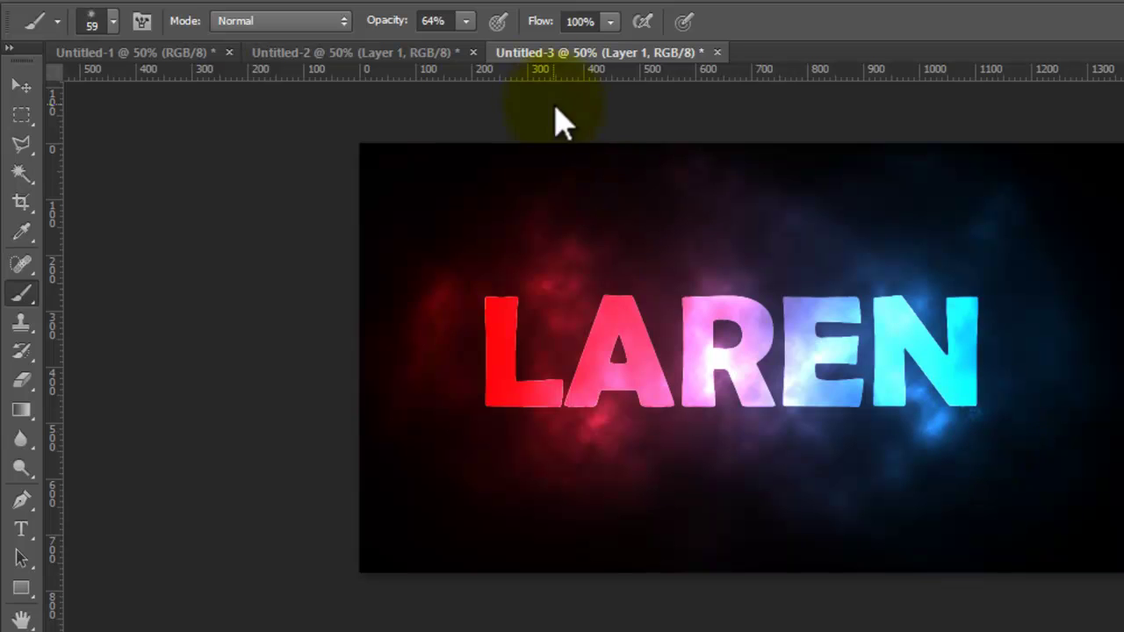
Step: Raise brush opacity to 100% and dab sparkles atop the L, A and E
left_click(464, 22)
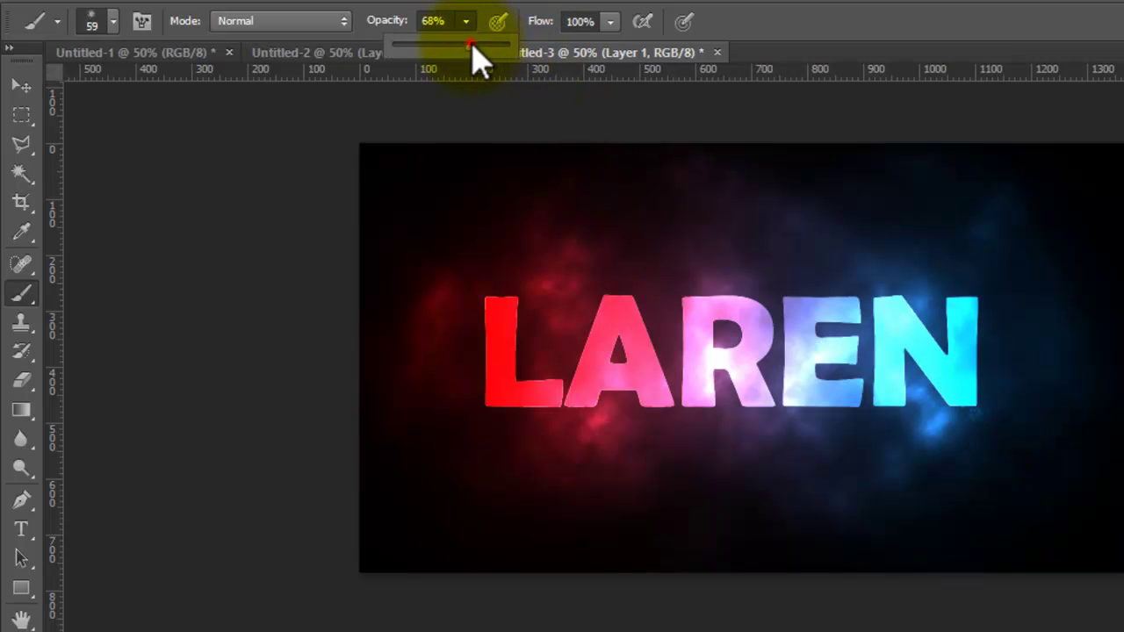
left_click_drag(480, 50, 564, 93)
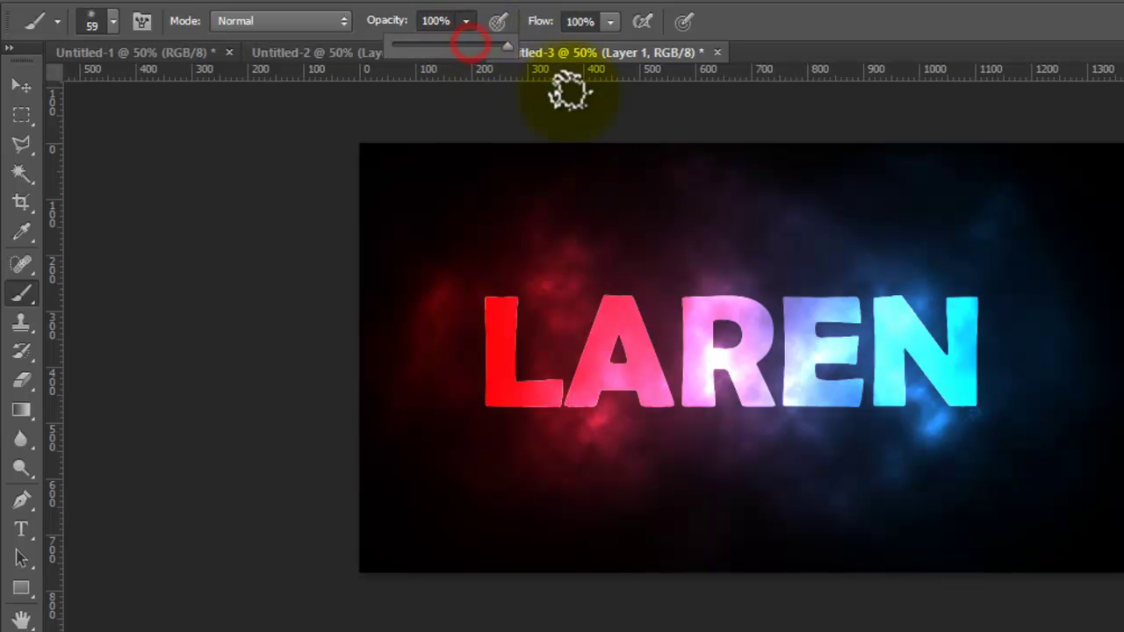
left_click(490, 292)
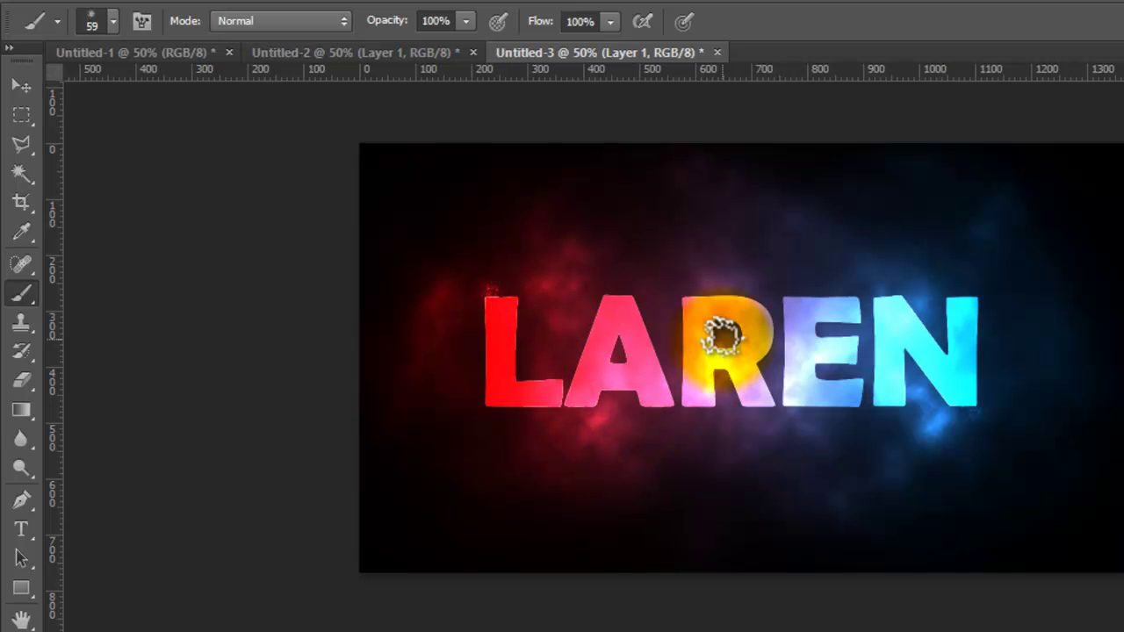
left_click(636, 297)
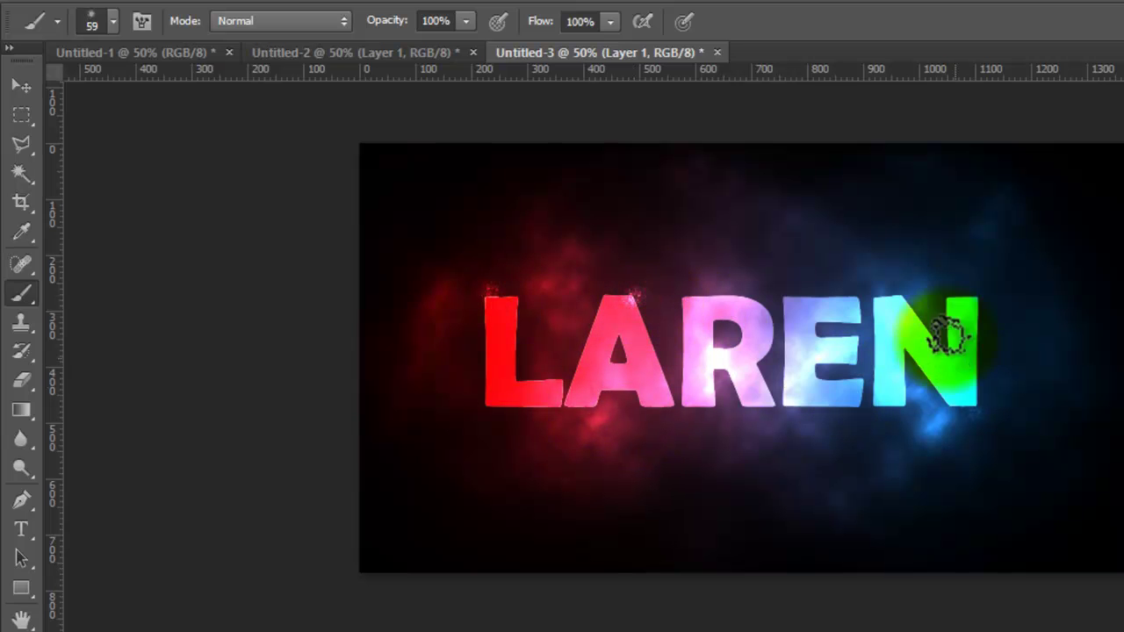
left_click(881, 296)
Step: Switch to the large 785 px feather brush tip and undo the red feather stroke
right_click(821, 304)
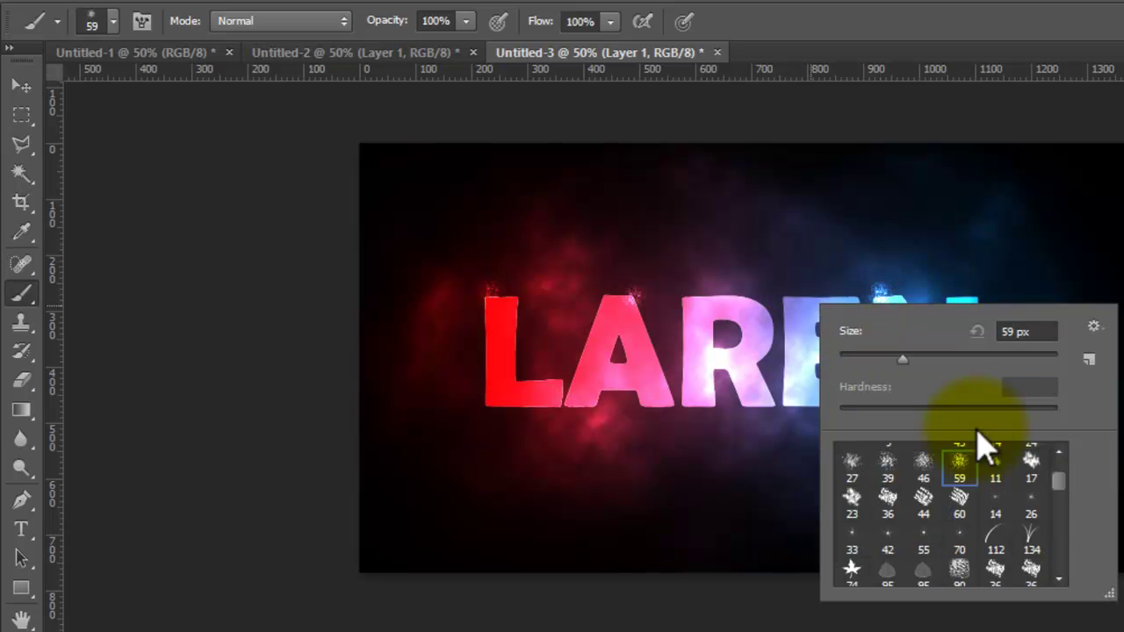
scroll(1061, 498, "down", 5)
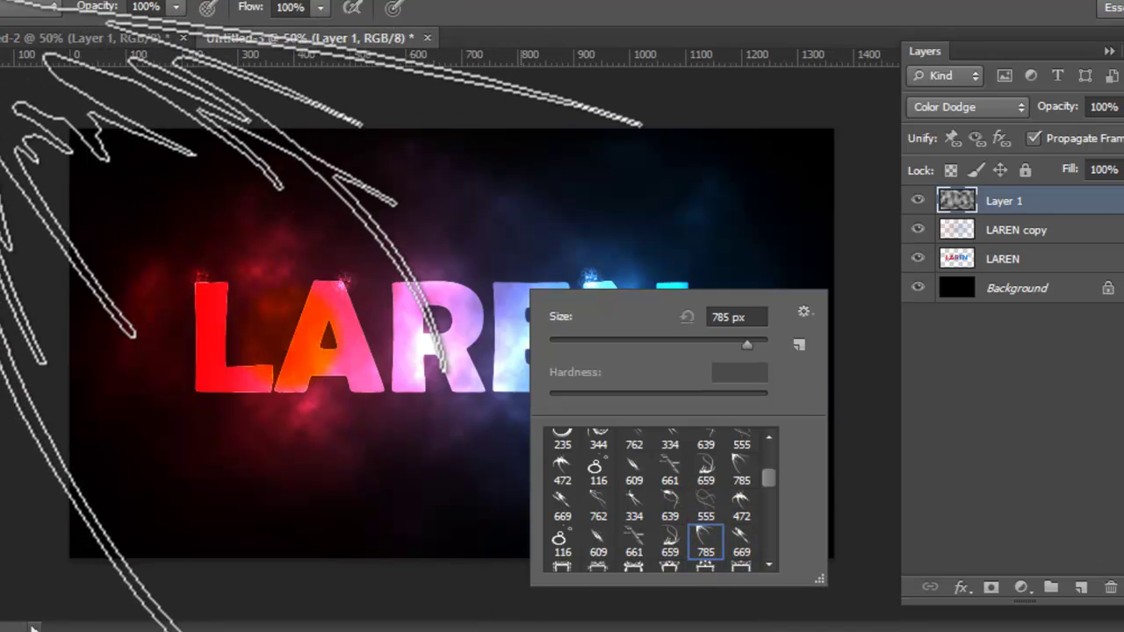
left_click(290, 337)
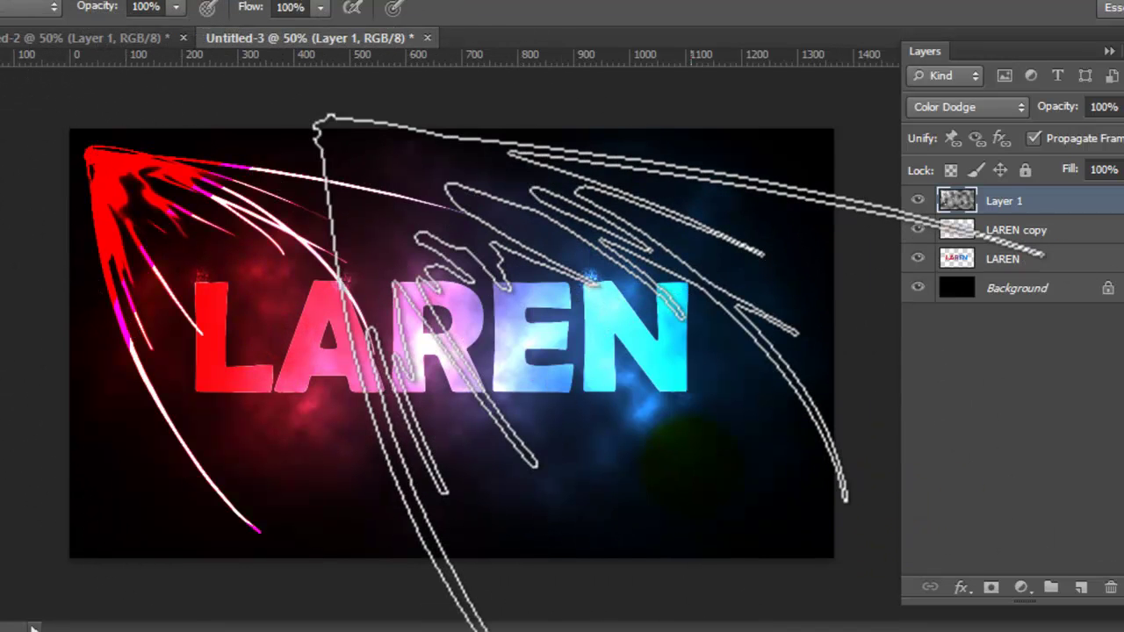
key("ctrl+z")
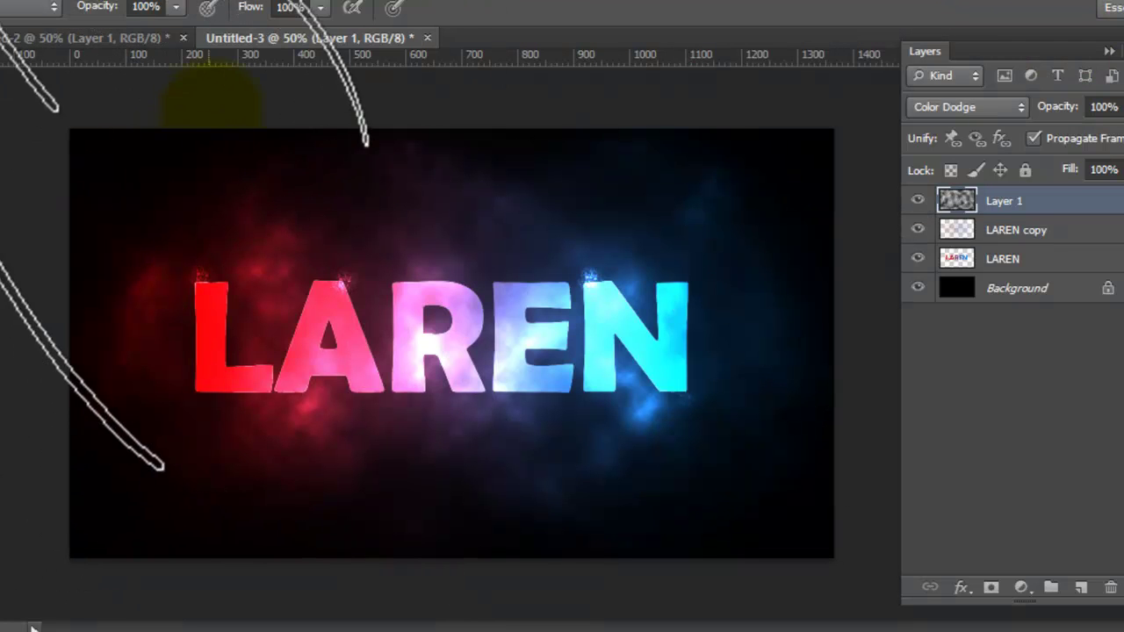
Step: Lower brush opacity to 48% and stamp a swirl ornament right of the N
left_click(174, 8)
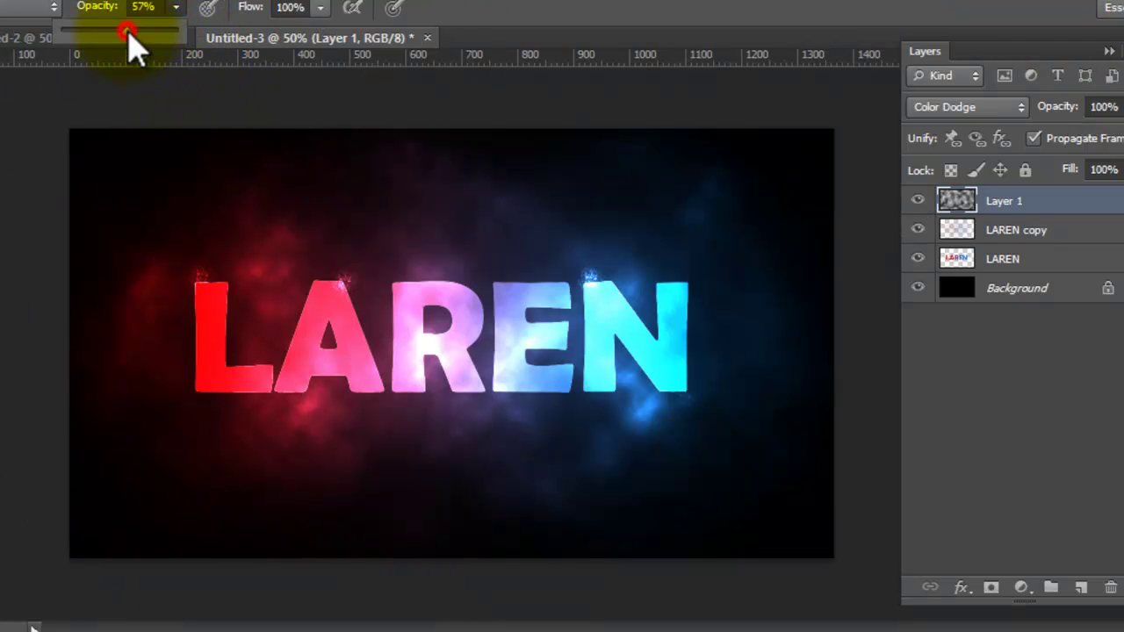
left_click_drag(126, 33, 116, 32)
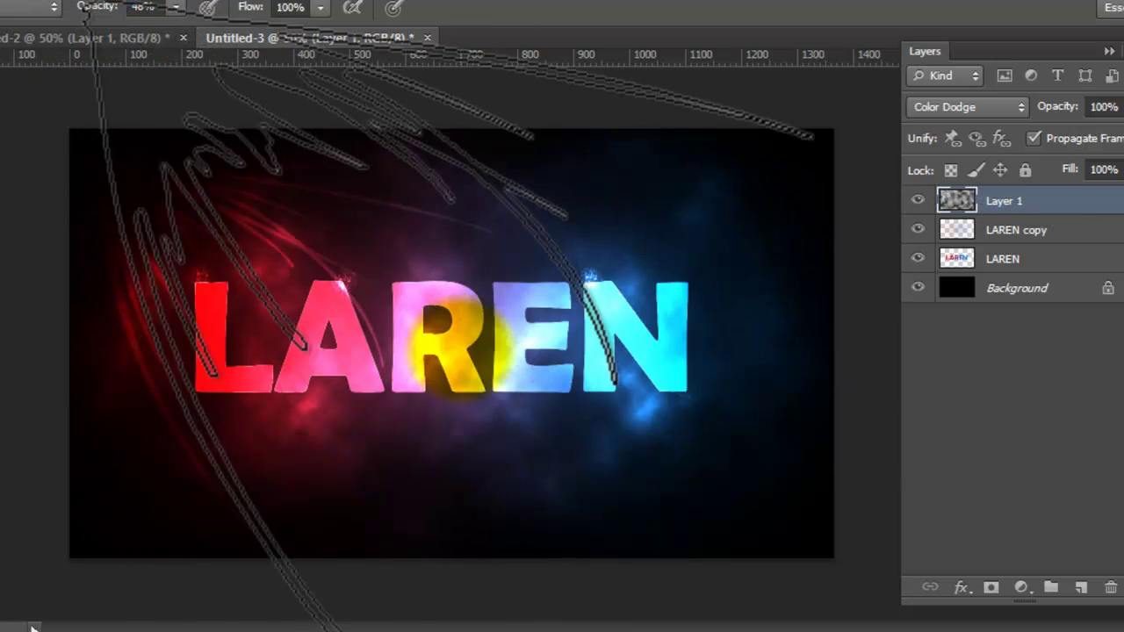
right_click(586, 382)
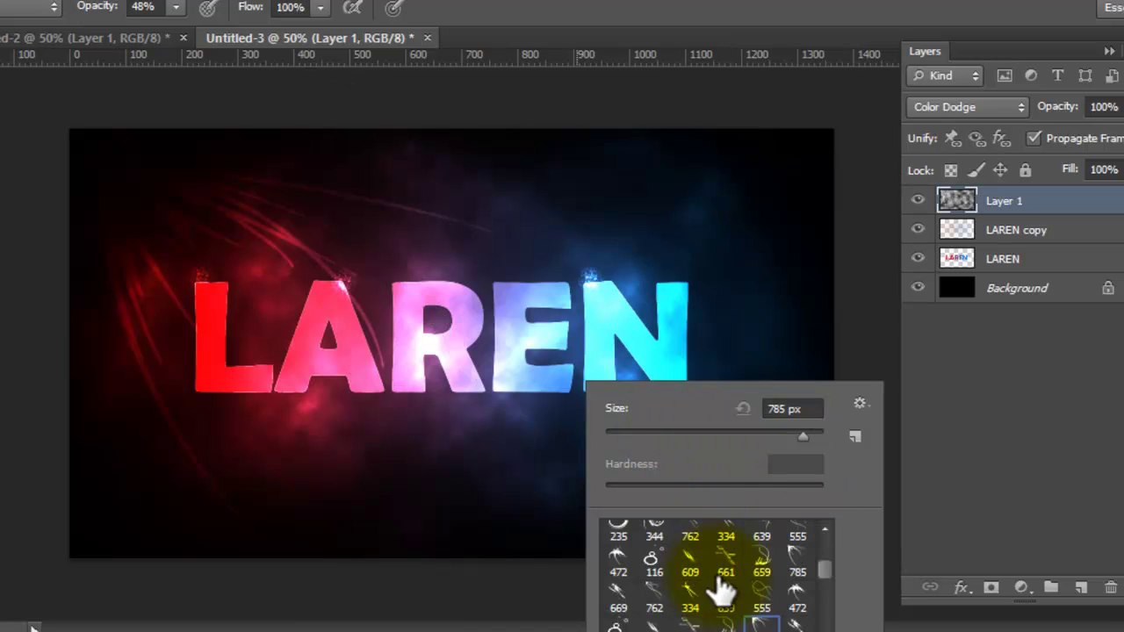
scroll(833, 584, "up", 2)
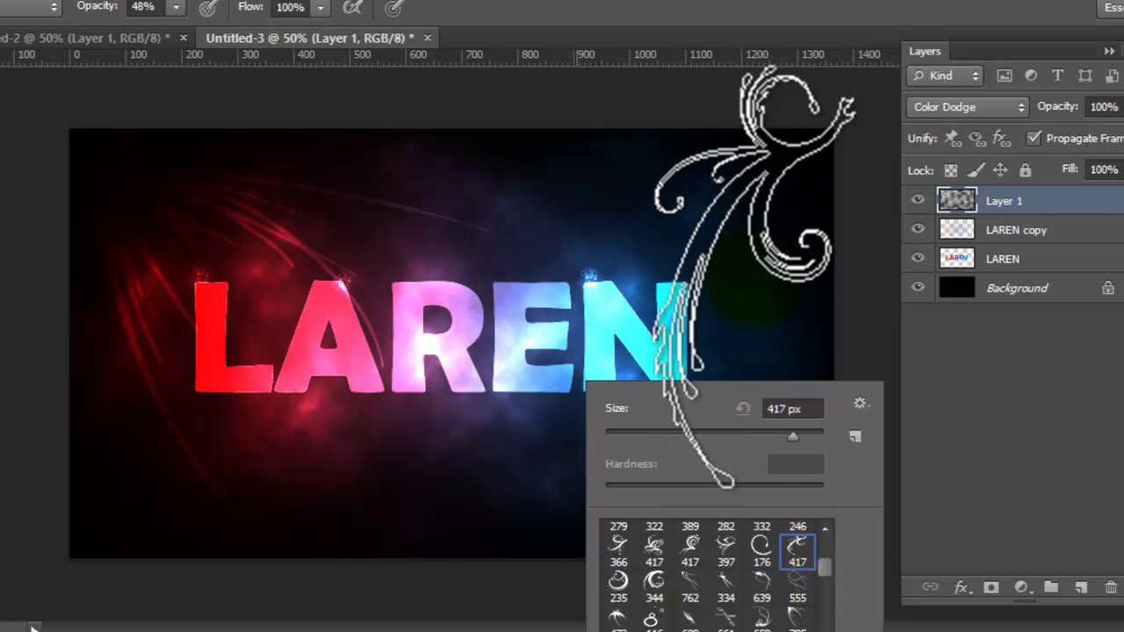
left_click(754, 277)
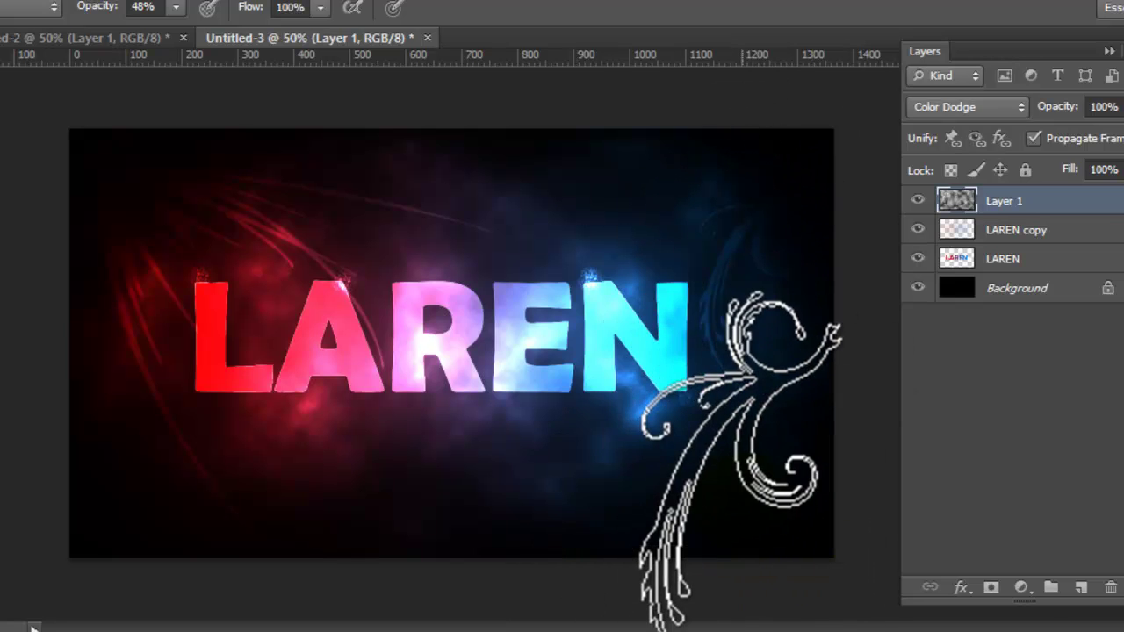
Step: With a larger swirl brush tip, stamp swirls around the R and A, undoing unwanted stamps
right_click(815, 562)
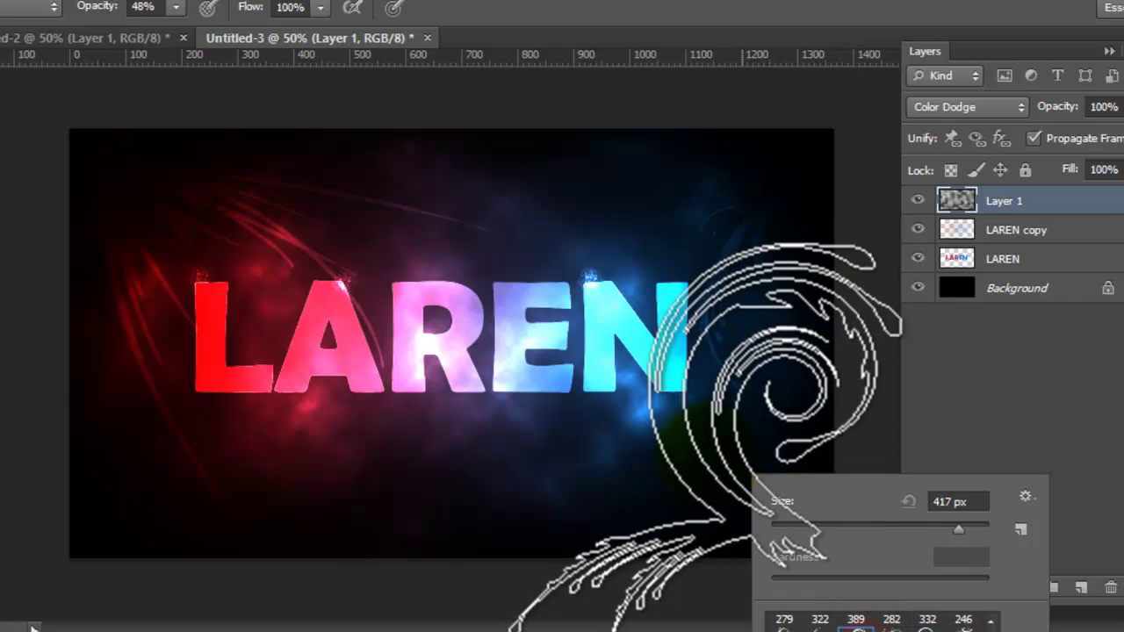
left_click(736, 451)
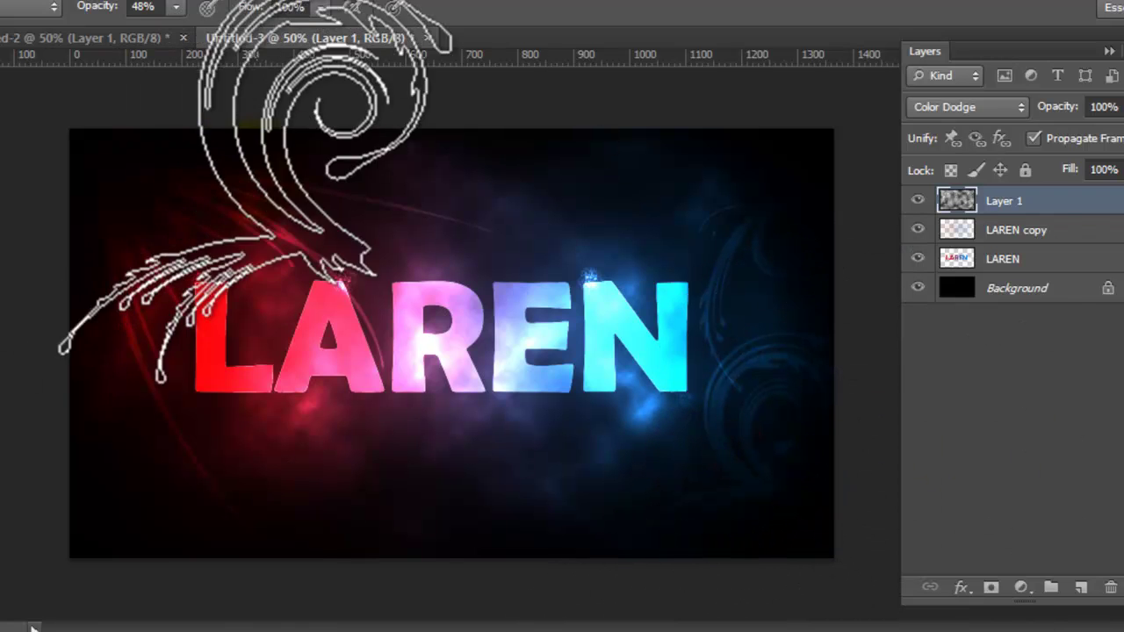
left_click(400, 355)
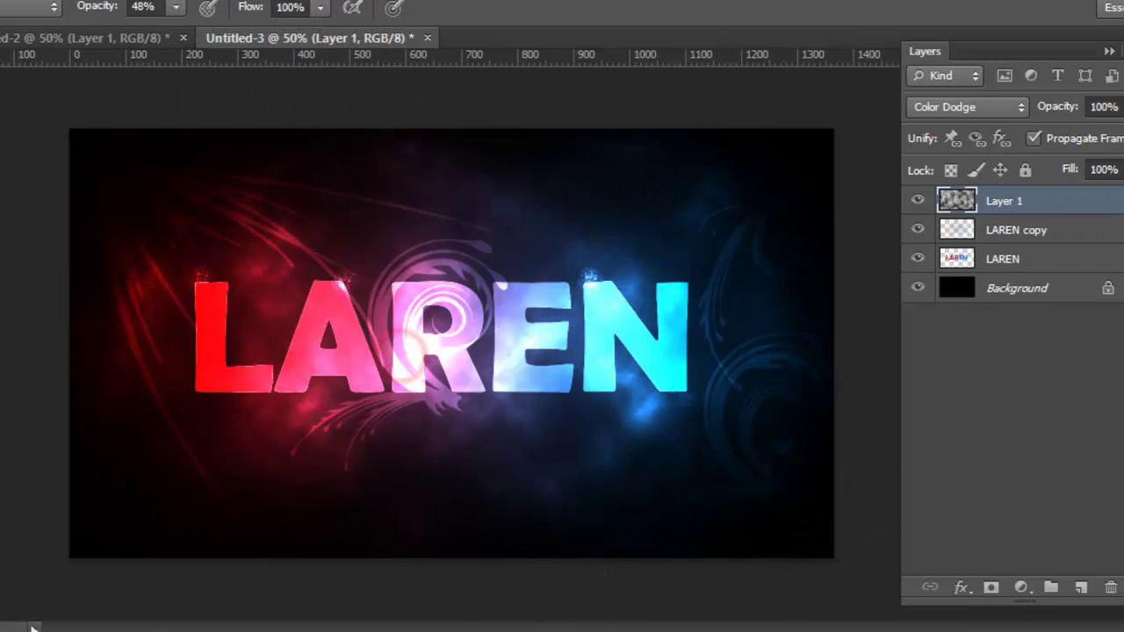
left_click(317, 327)
key("ctrl+z")
left_click(373, 337)
key("ctrl+z")
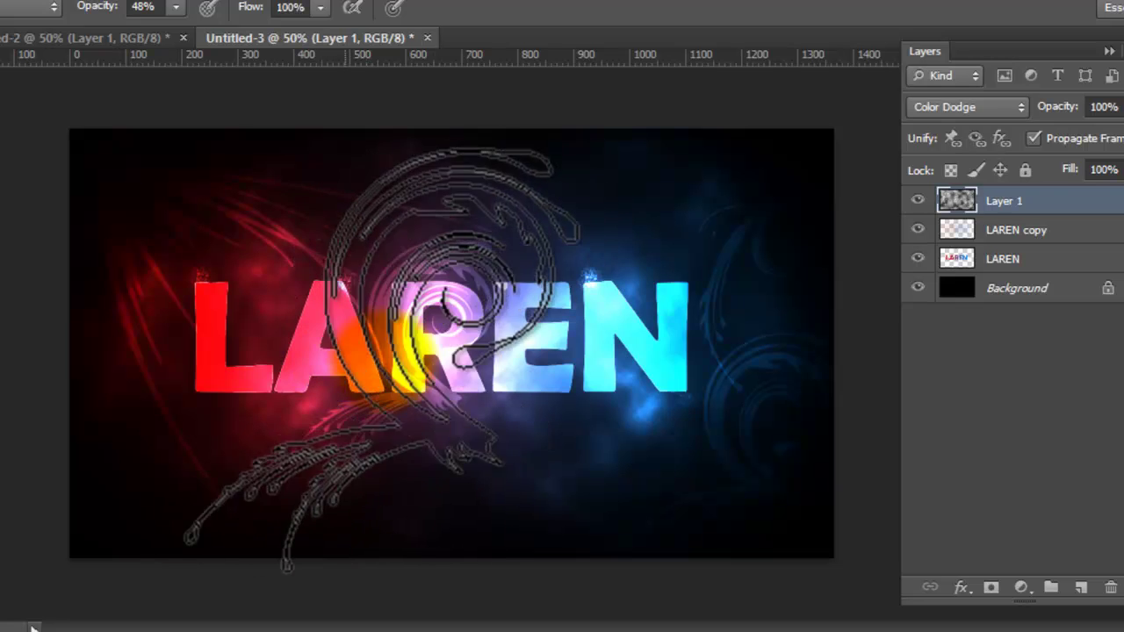
key("ctrl+z")
left_click(356, 335)
key("ctrl+z")
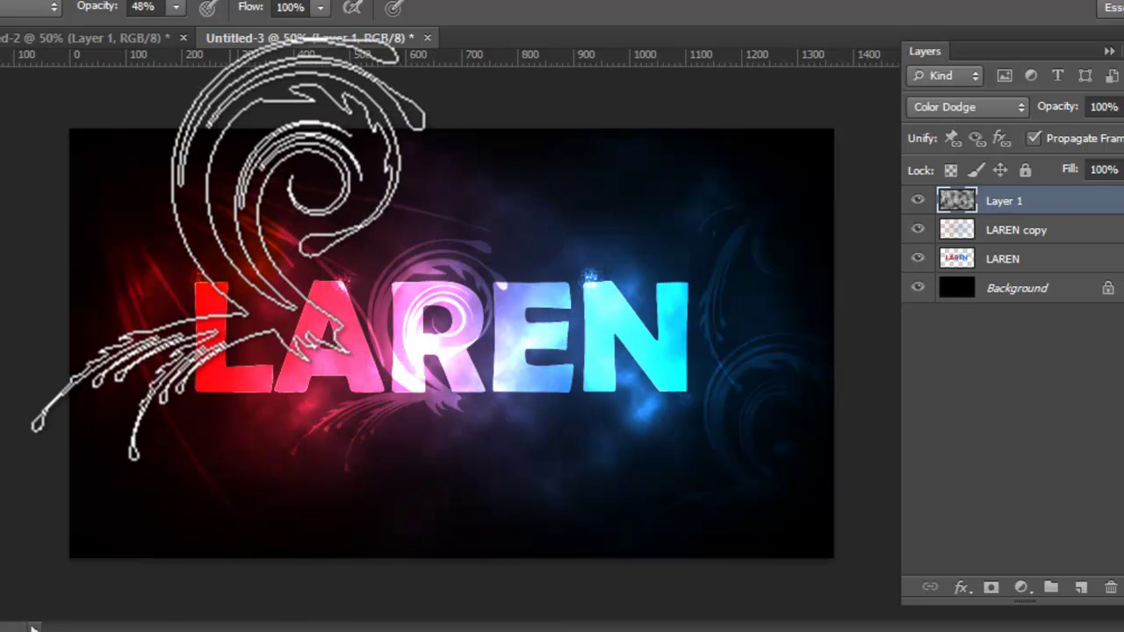